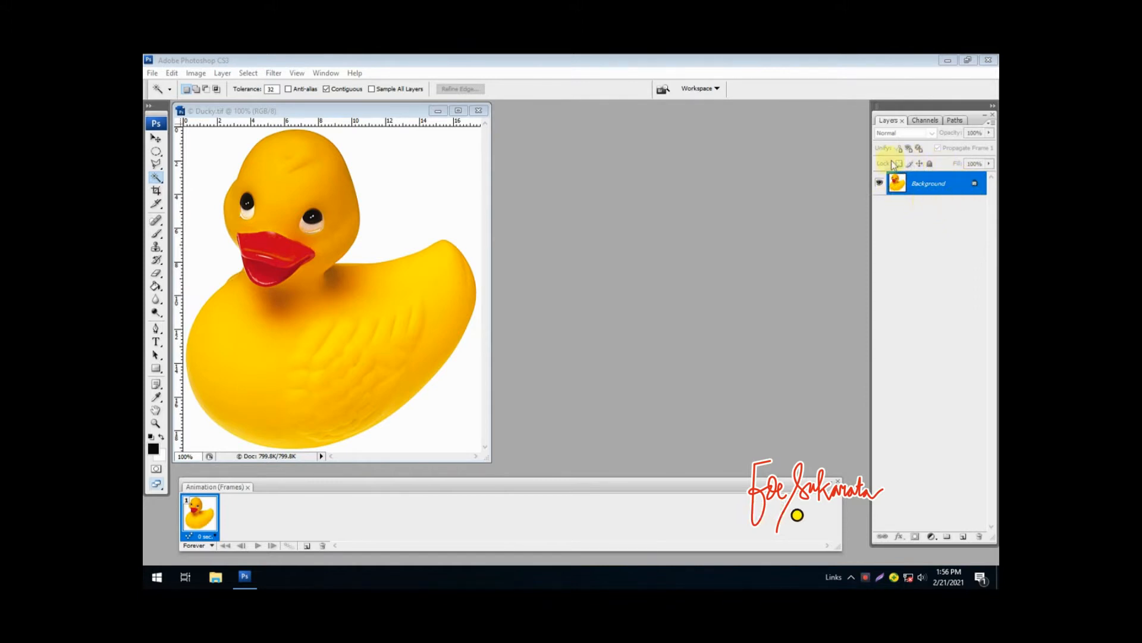
- Convert the background into a regular layer named Layer 0 and delete a rectangular marquee area from the white beside the duck's head
double_click(924, 184)
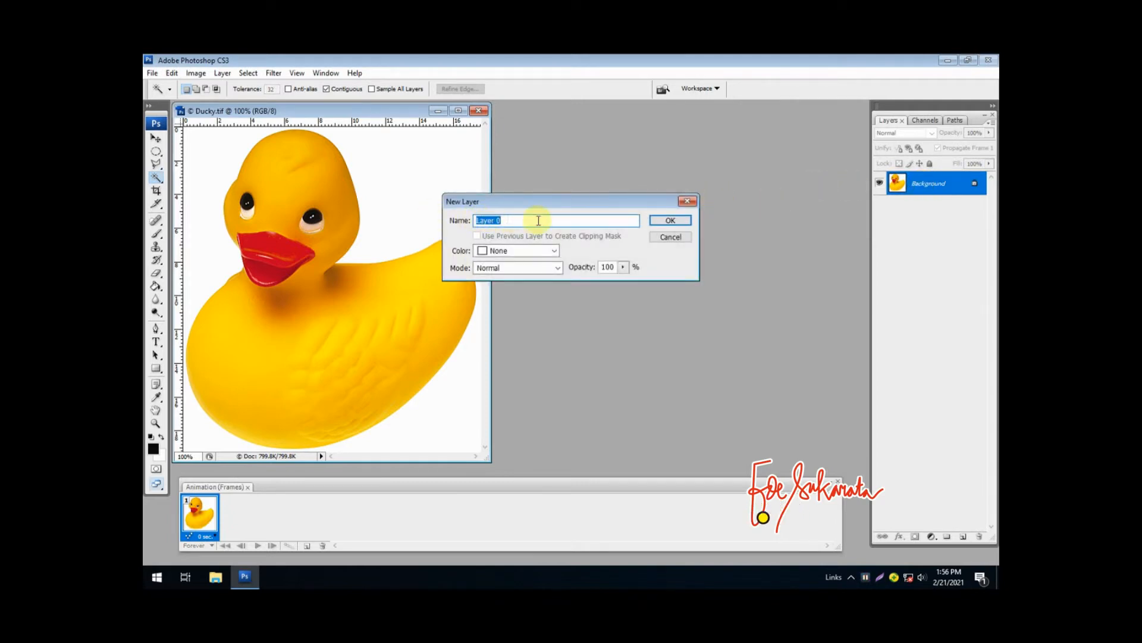
left_click(670, 220)
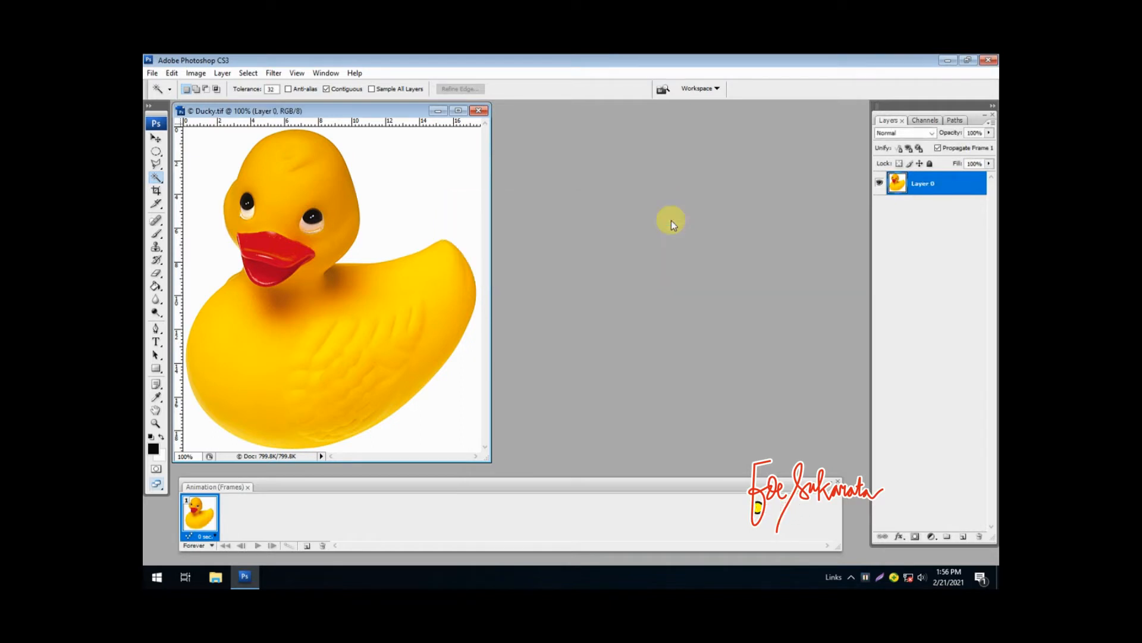
left_click(156, 153)
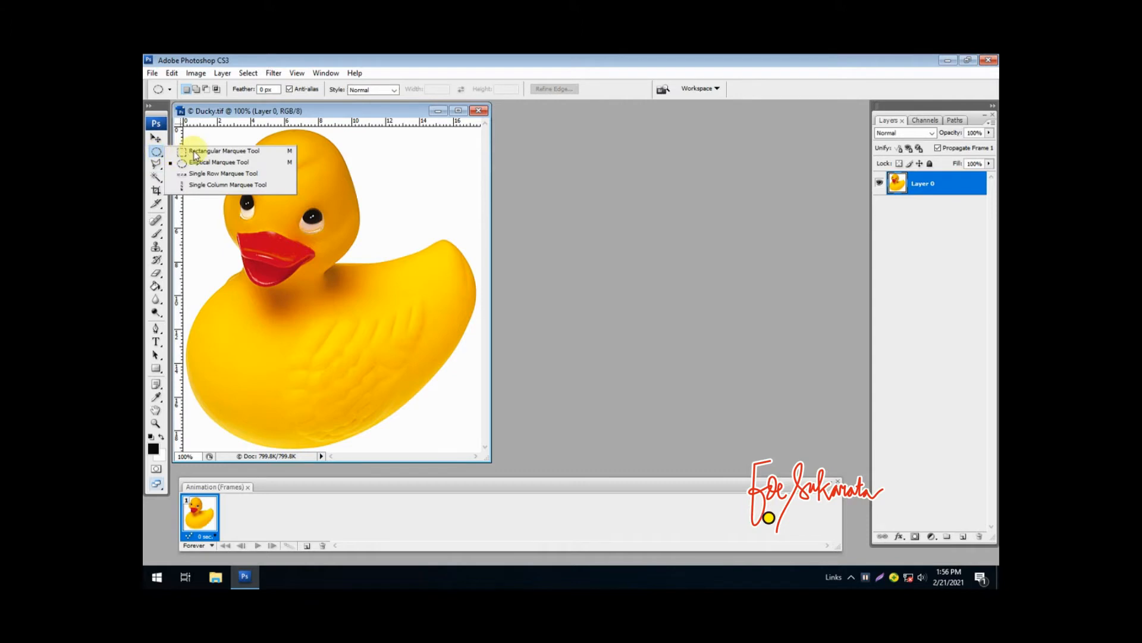
left_click(197, 152)
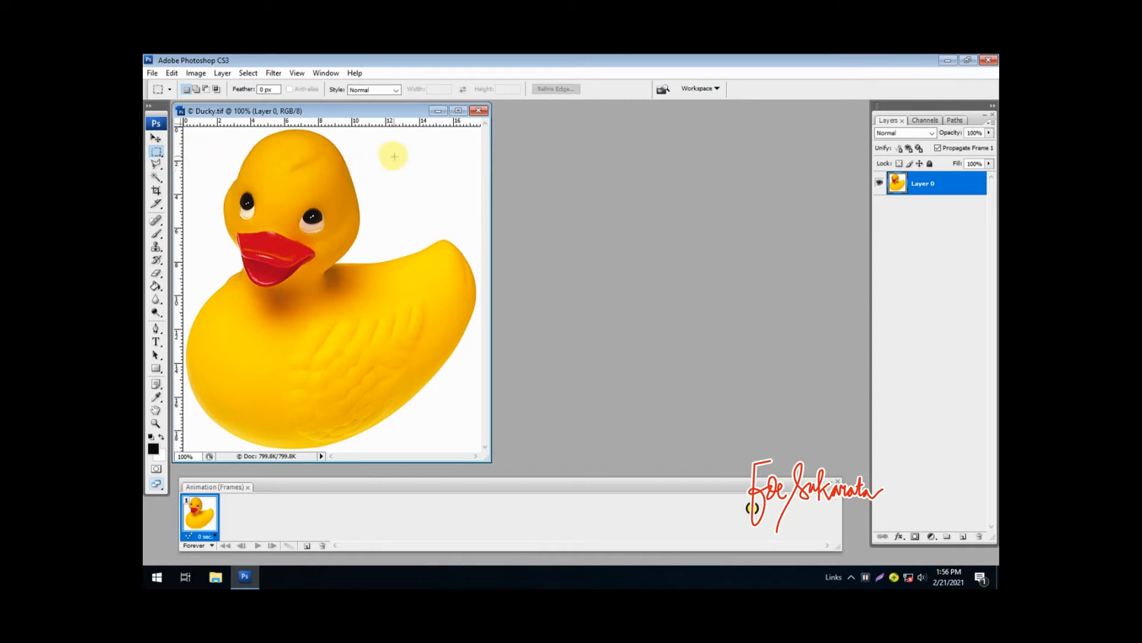
left_click_drag(389, 148, 451, 192)
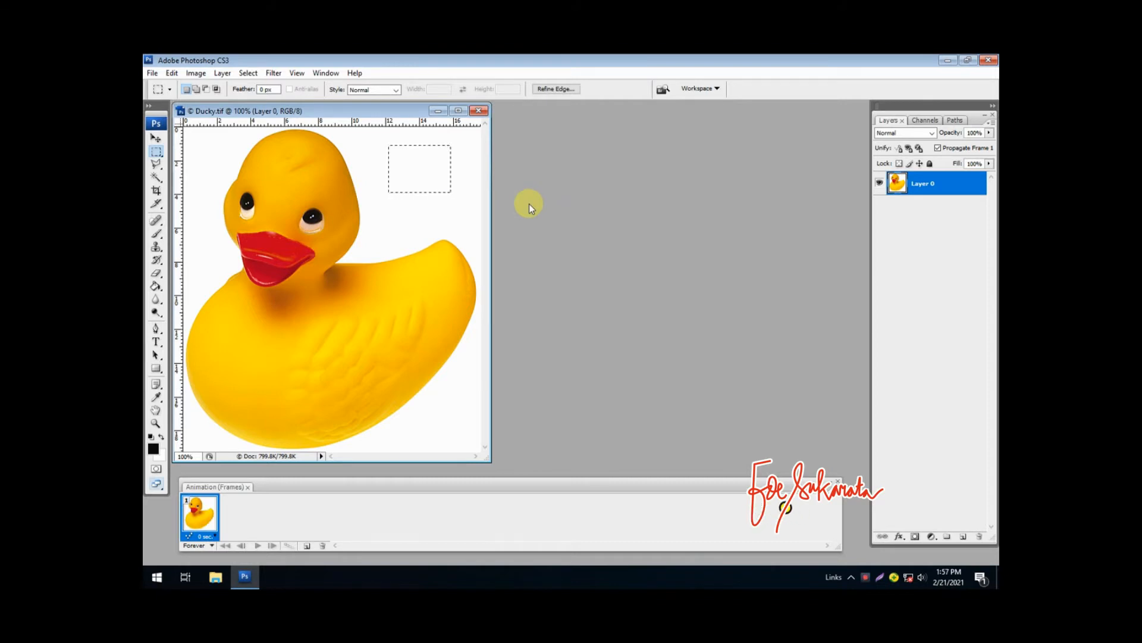
key("Delete")
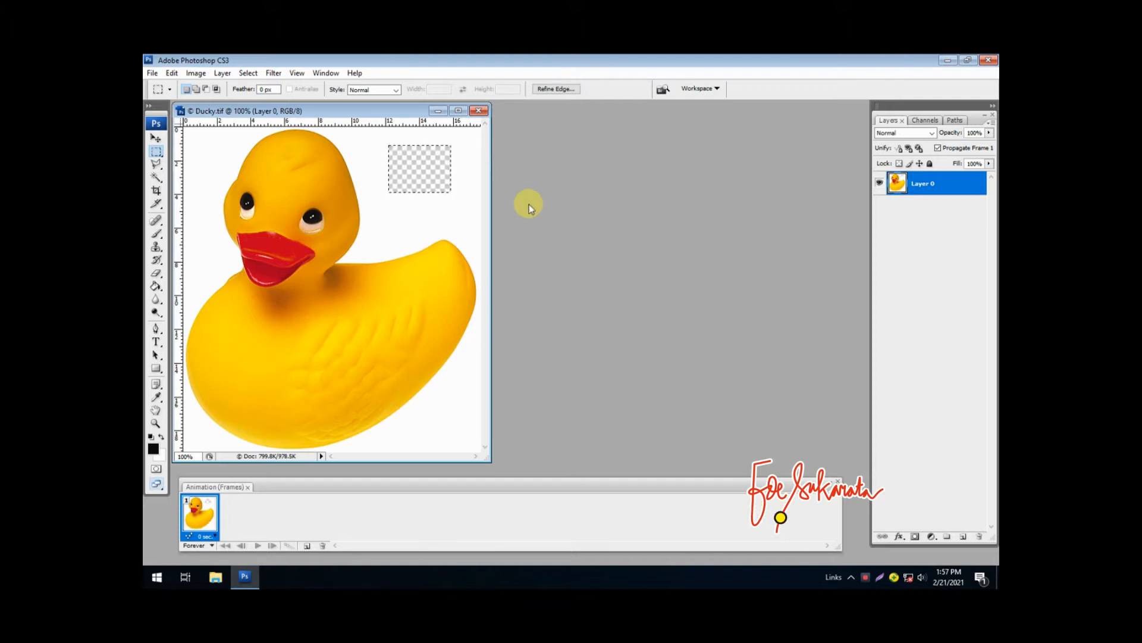
- Delete a small circular area with the Elliptical Marquee tool, just below the rectangular cutout
left_click(156, 152)
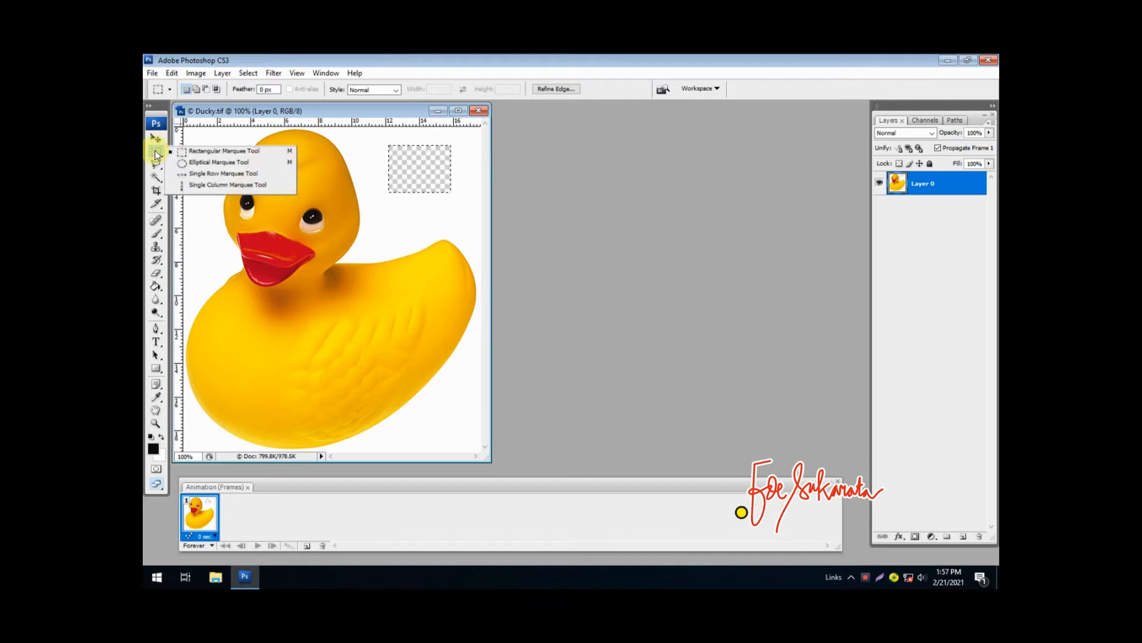
left_click(197, 162)
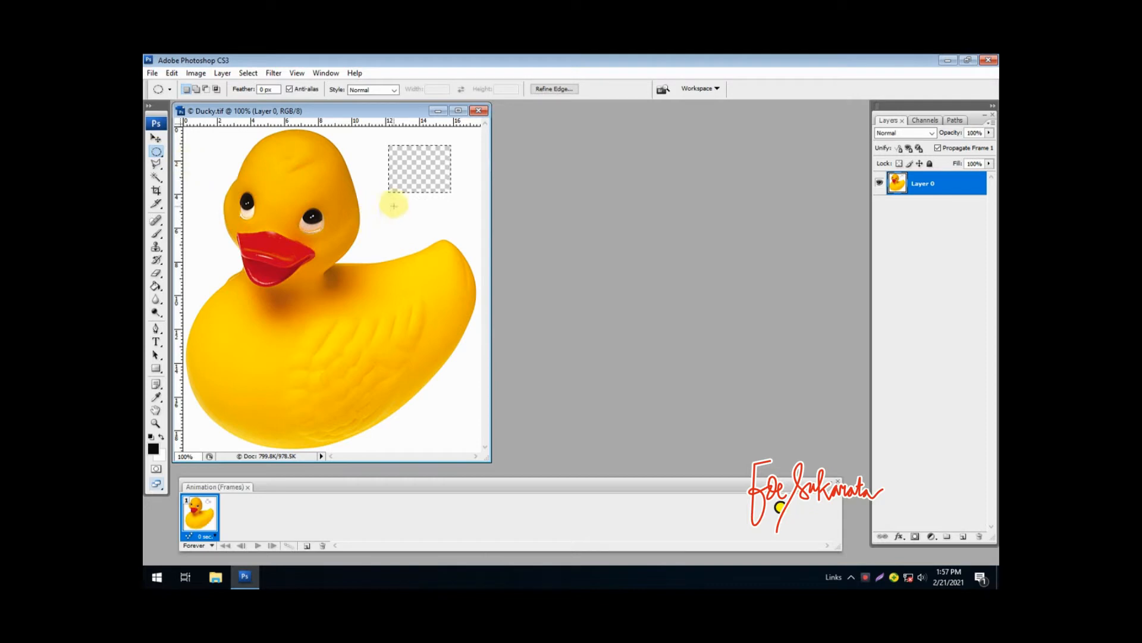
left_click_drag(386, 201, 425, 240)
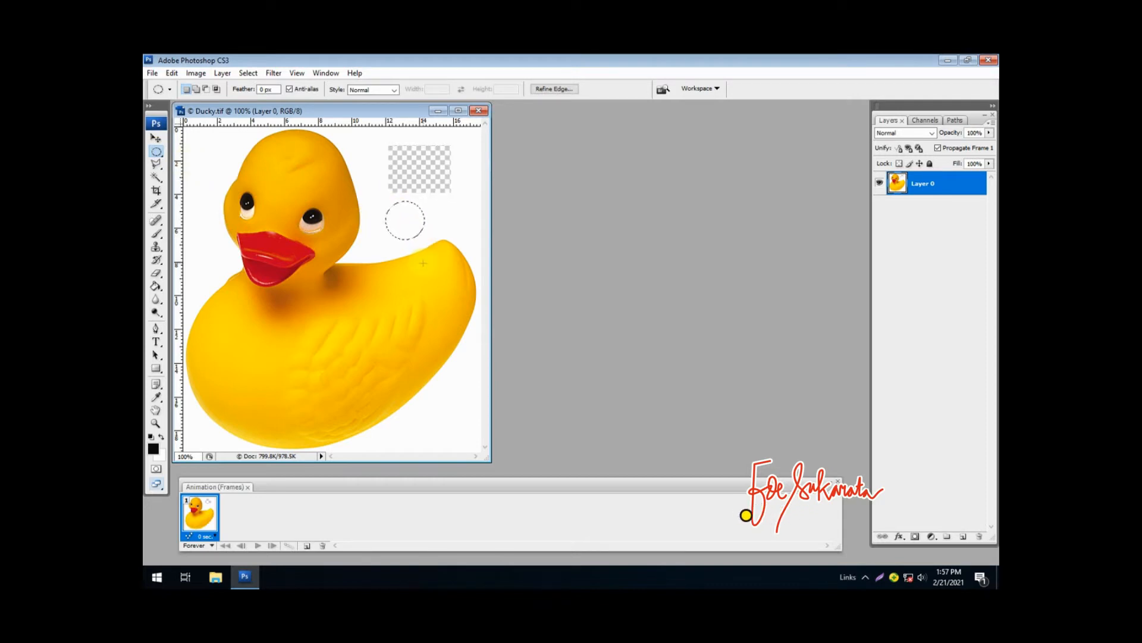
key("Delete")
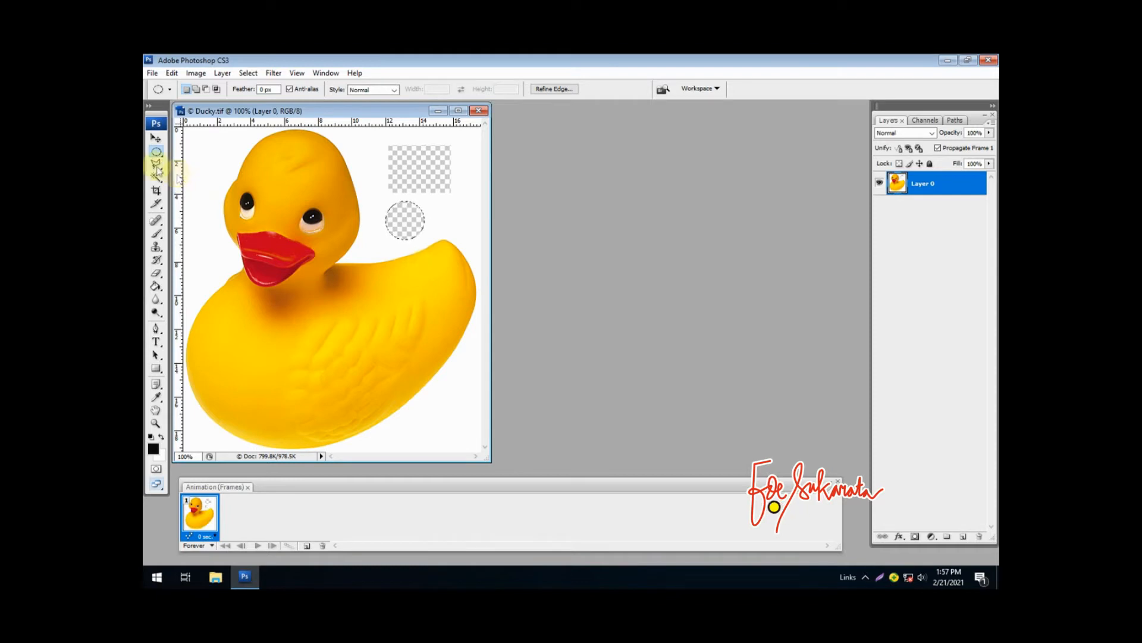
- Outline a triangle in the white corner below the duck's tail with the Polygonal Lasso and delete its contents
left_click_drag(153, 165, 190, 177)
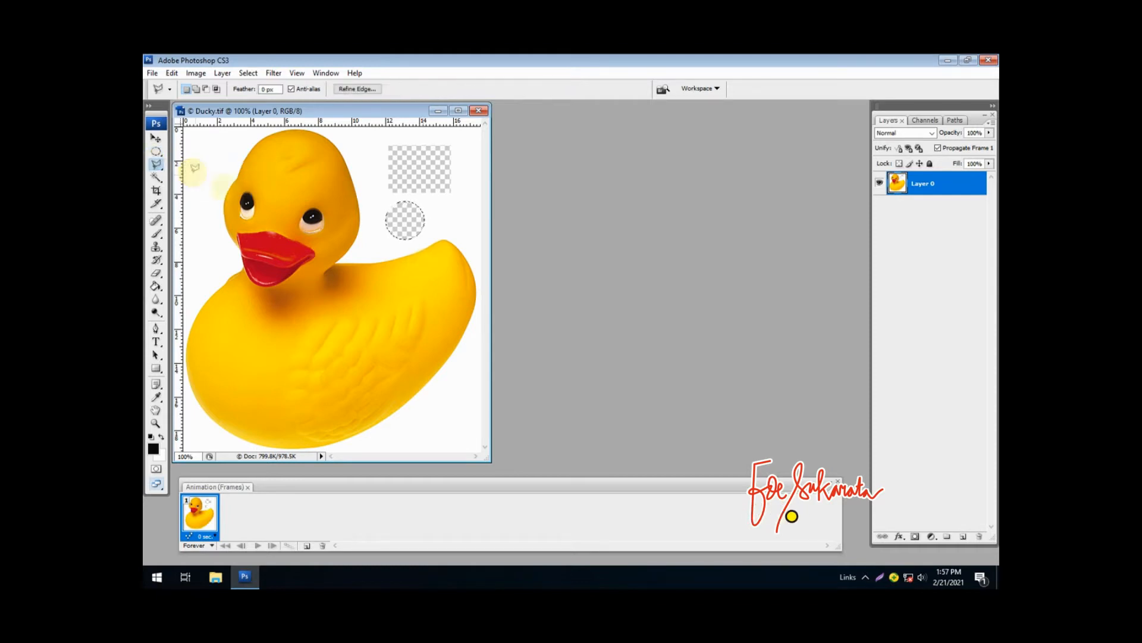
left_click(427, 426)
left_click(456, 374)
left_click(462, 436)
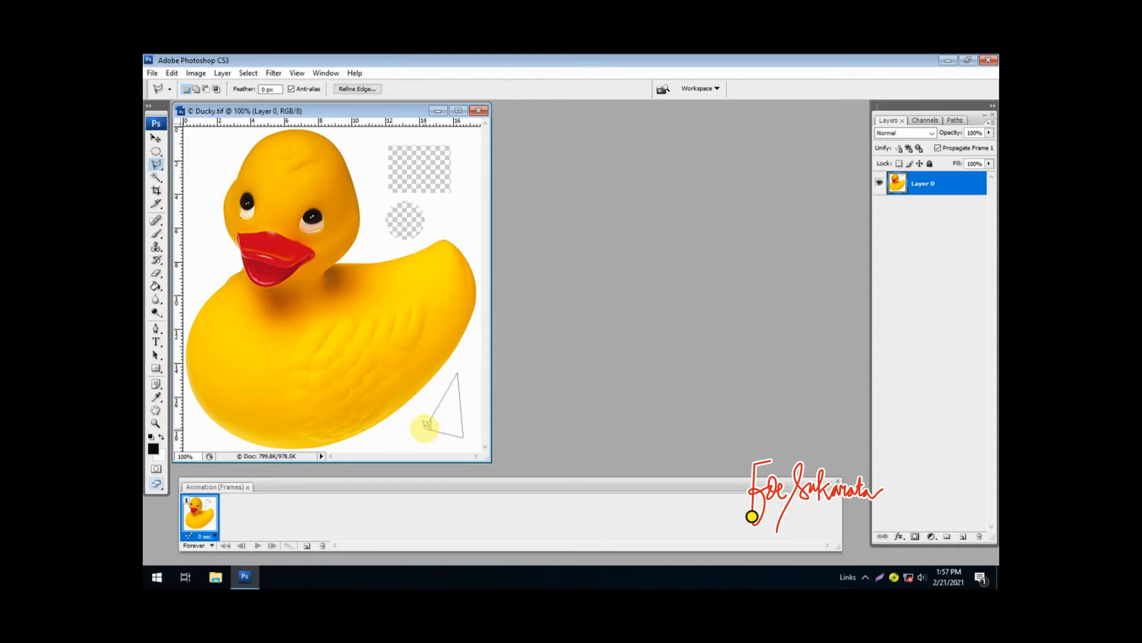
left_click(427, 428)
key("Delete")
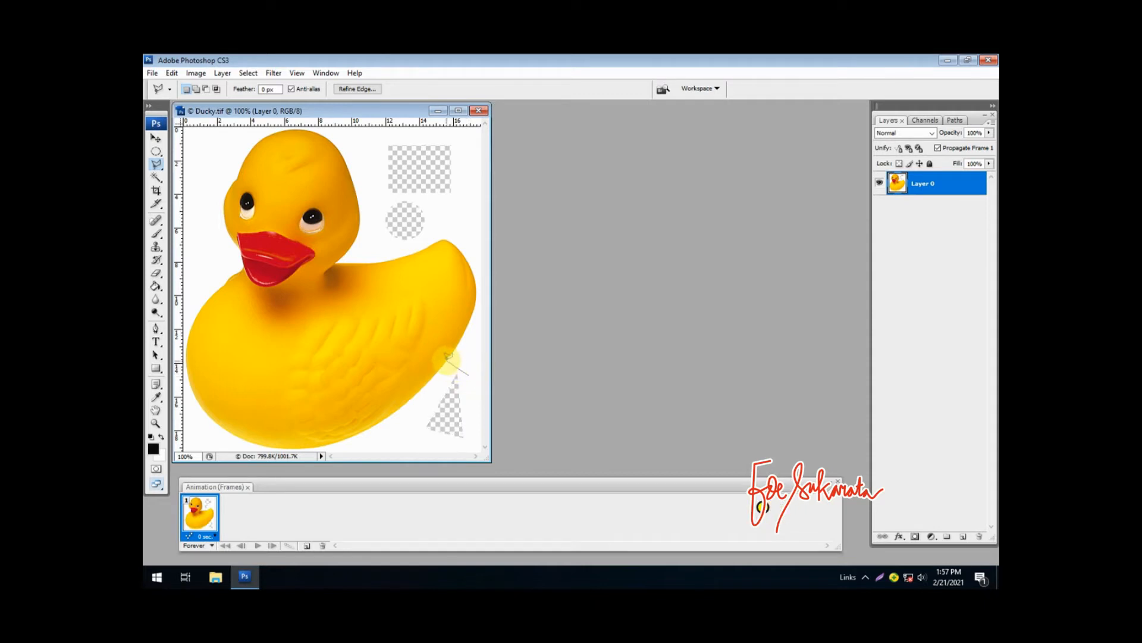
- Outline a polygon between the duck's tail and the triangular cutout, delete its contents and clear the selection
left_click(468, 325)
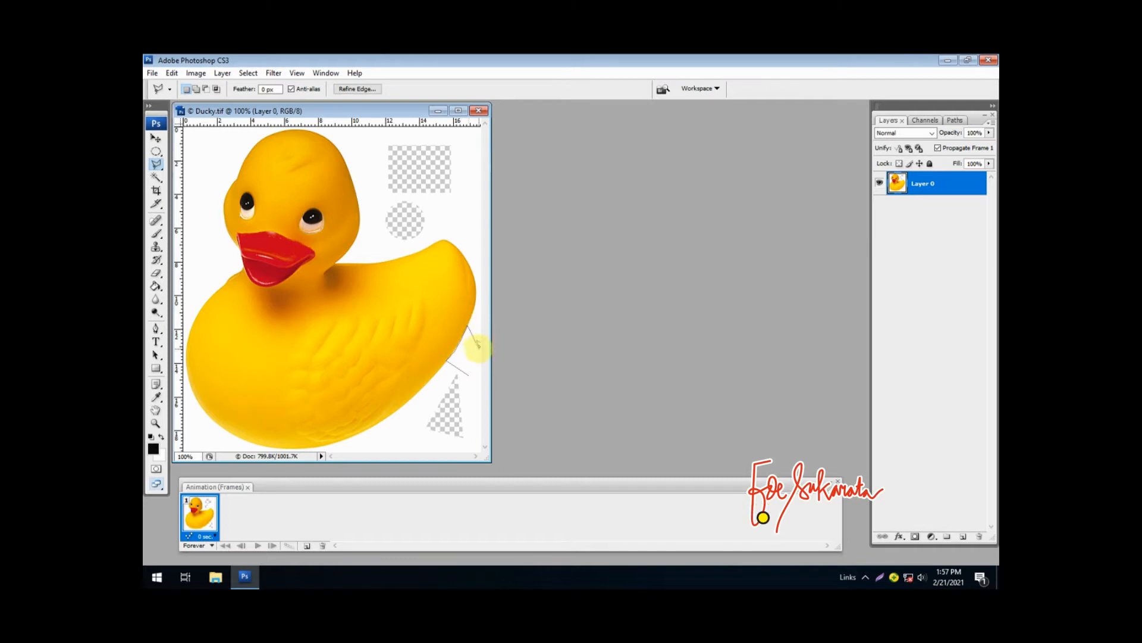
left_click(478, 355)
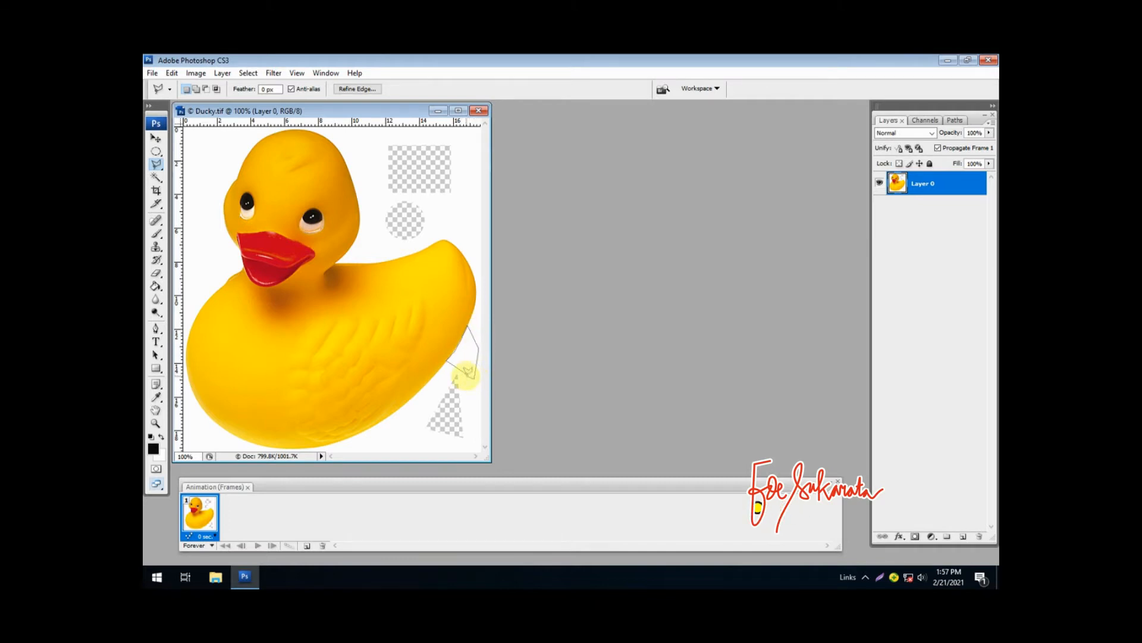
double_click(473, 375)
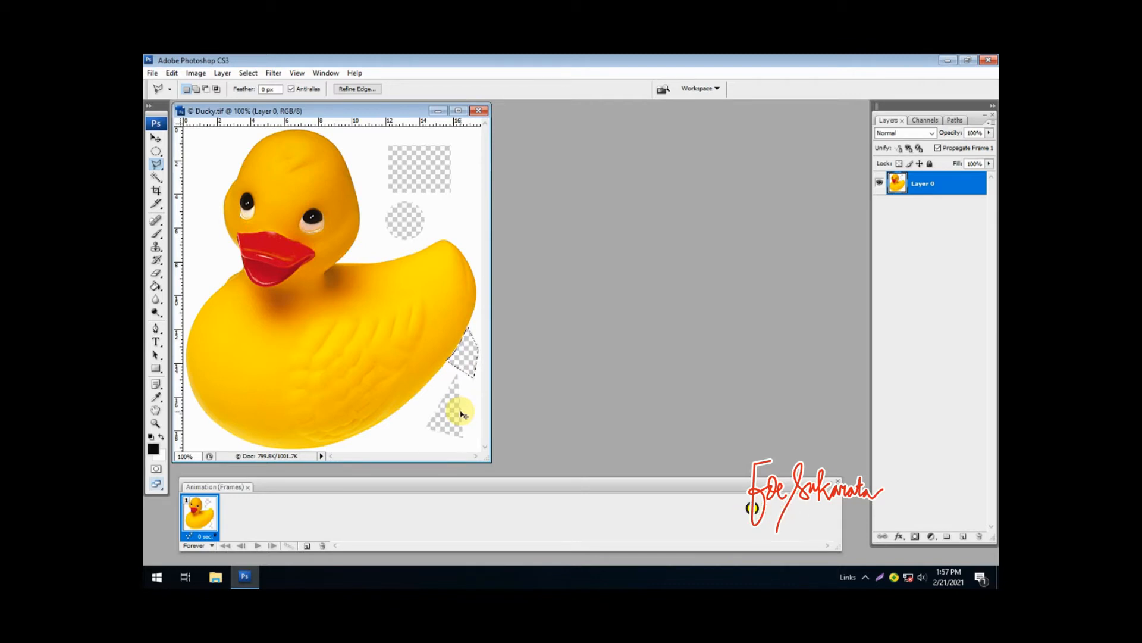
left_click(463, 407)
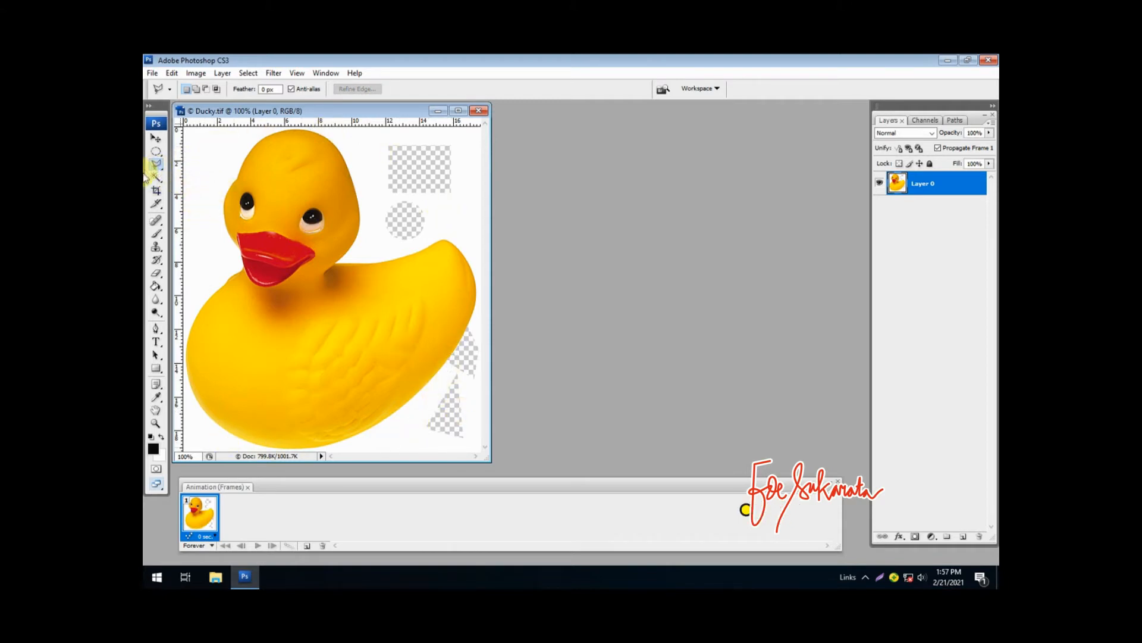
- Try the Magic Wand on the duck's yellow head, red beak and yellow body in turn
left_click_drag(158, 180, 194, 187)
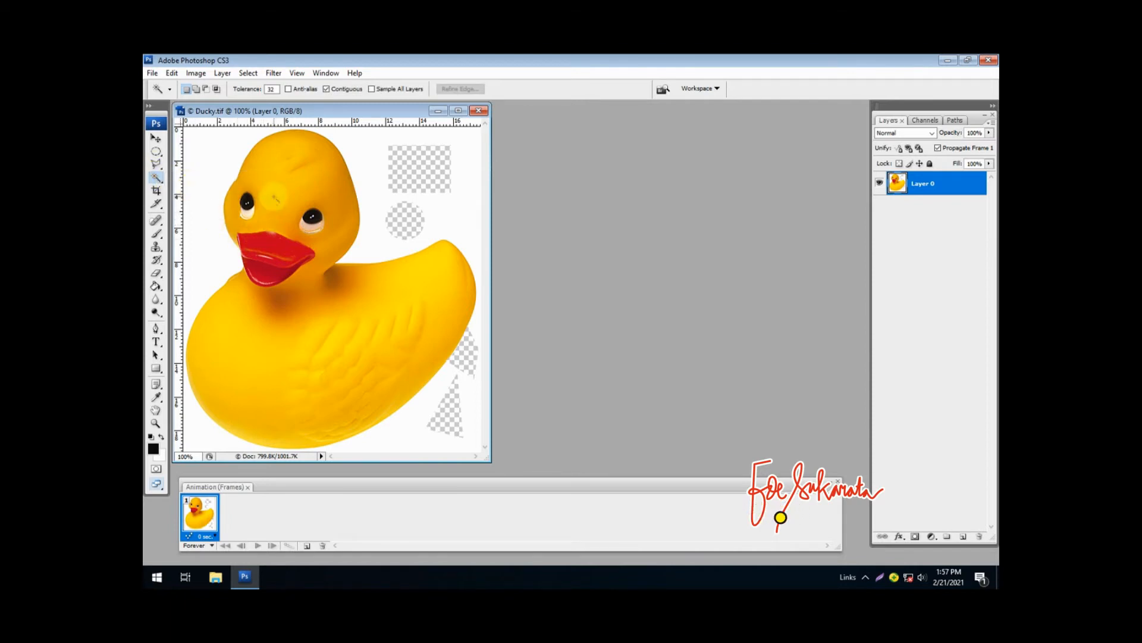
left_click(274, 198)
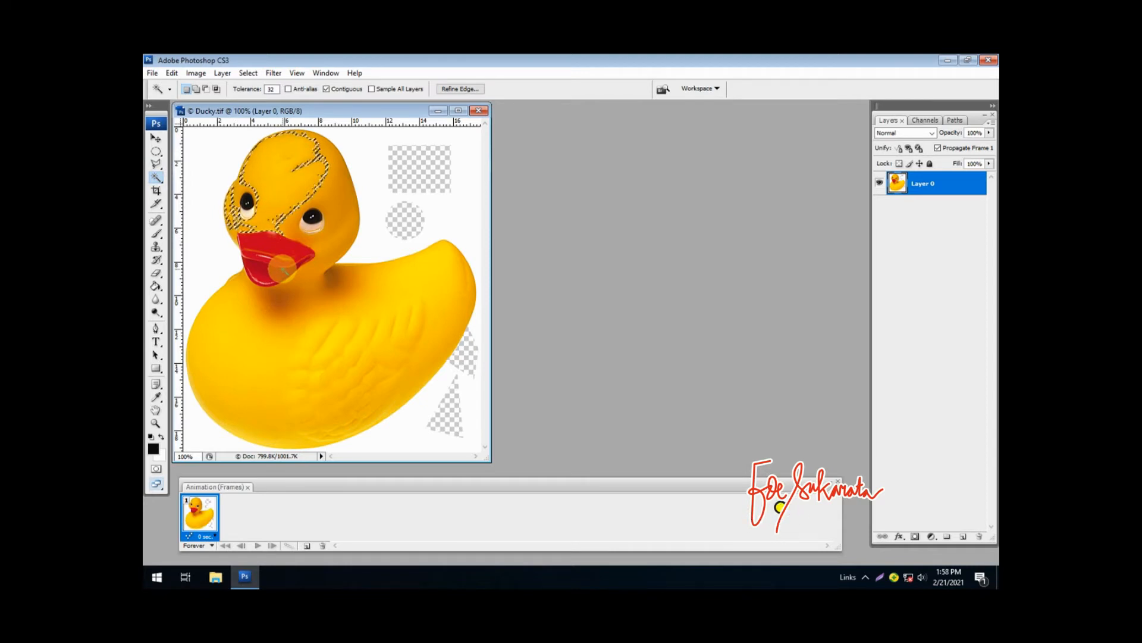
left_click(274, 248)
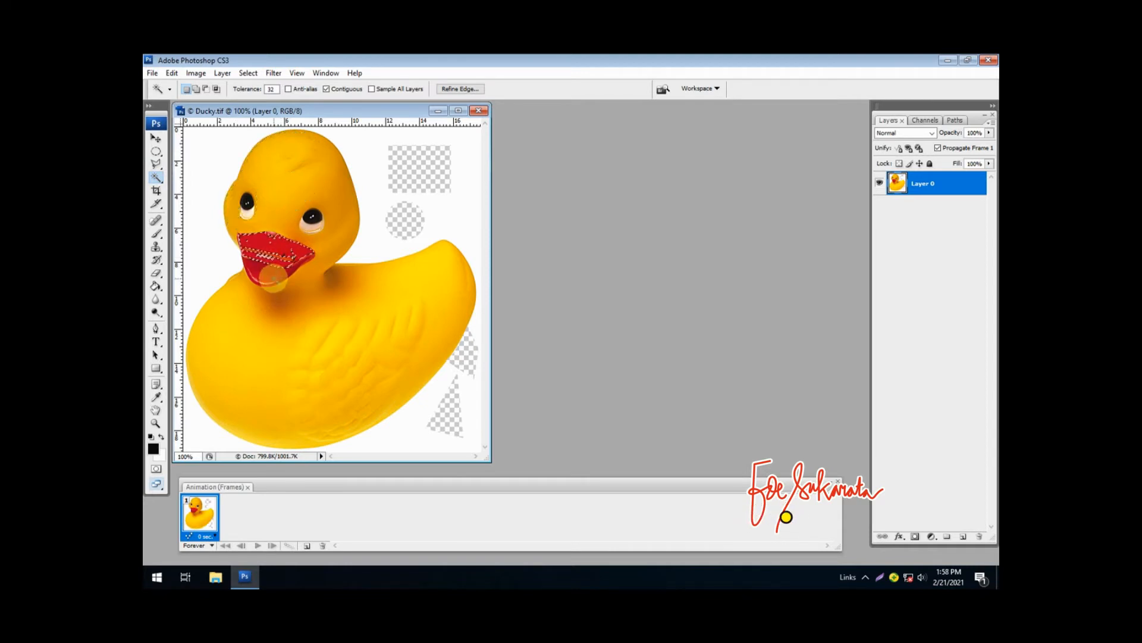
left_click(248, 359)
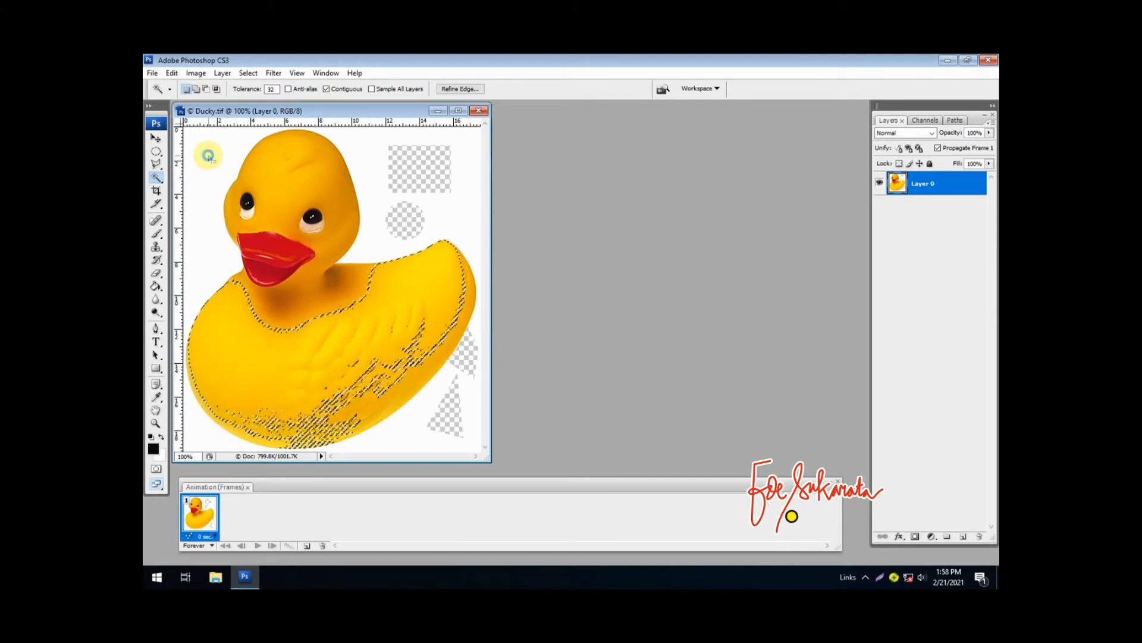
- Select the remaining white background around the duck with the Magic Wand, delete it and deselect
left_click(225, 278)
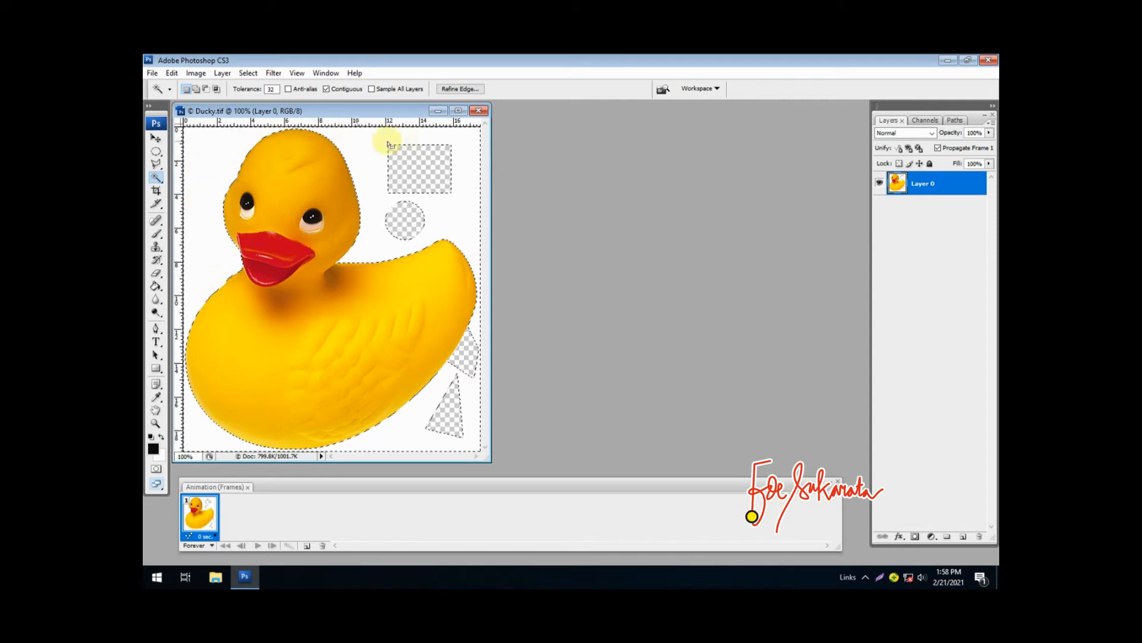
left_click(450, 405)
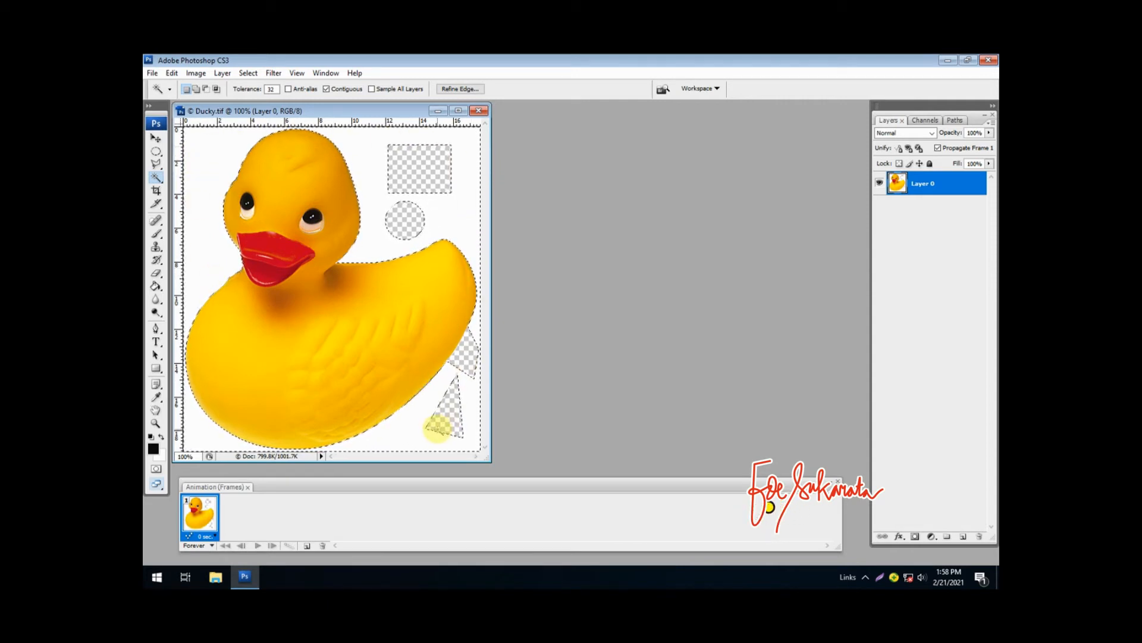
key("Delete")
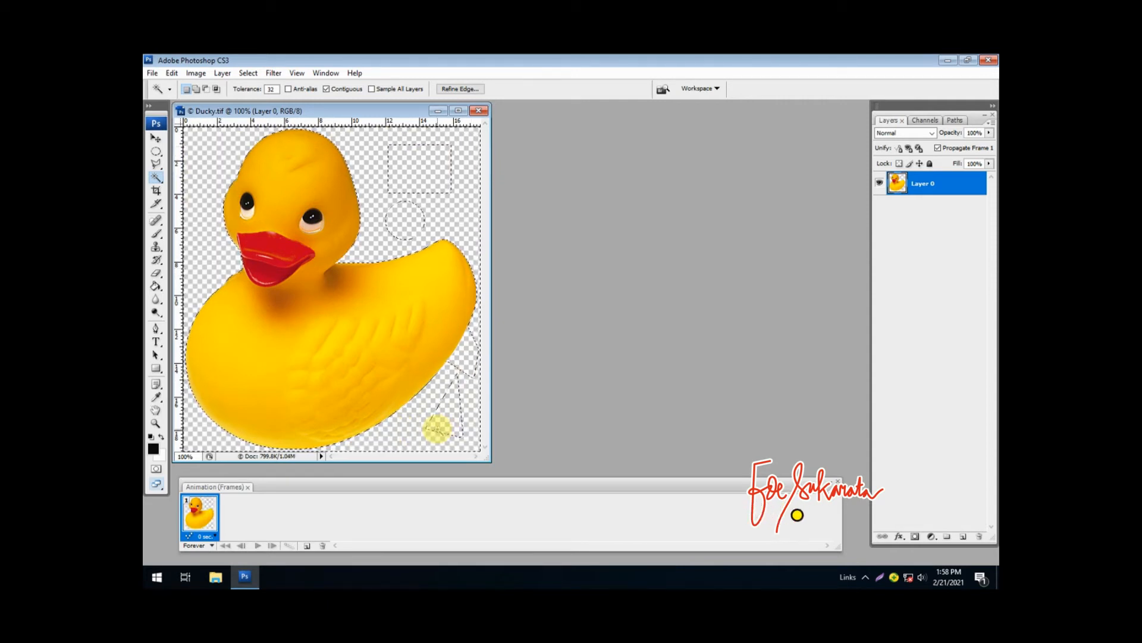
left_click(248, 73)
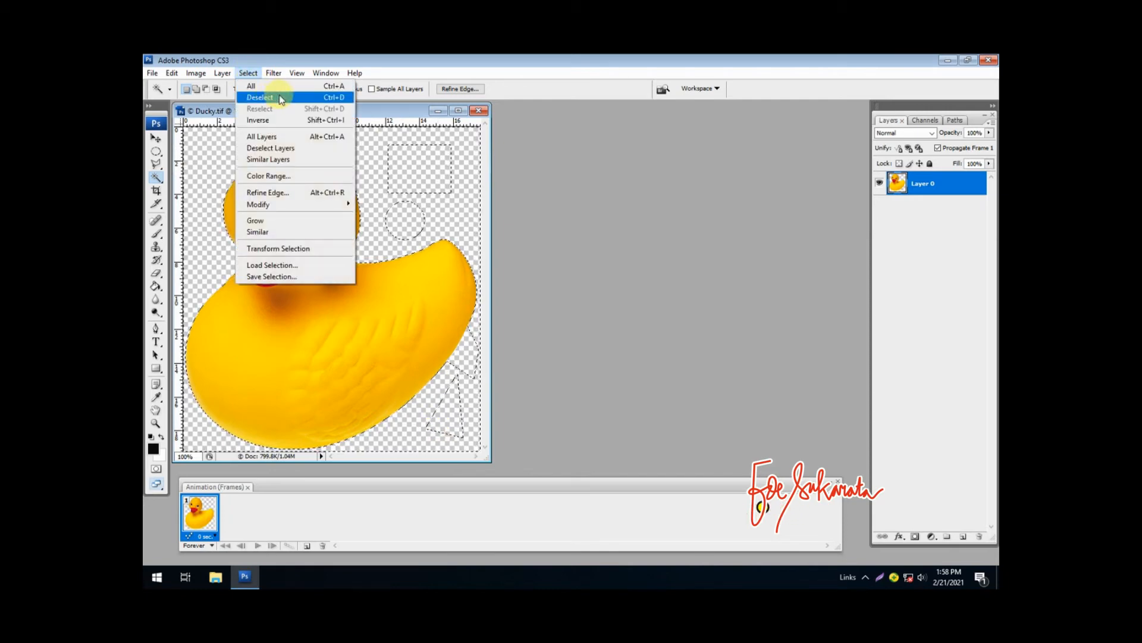
left_click(281, 100)
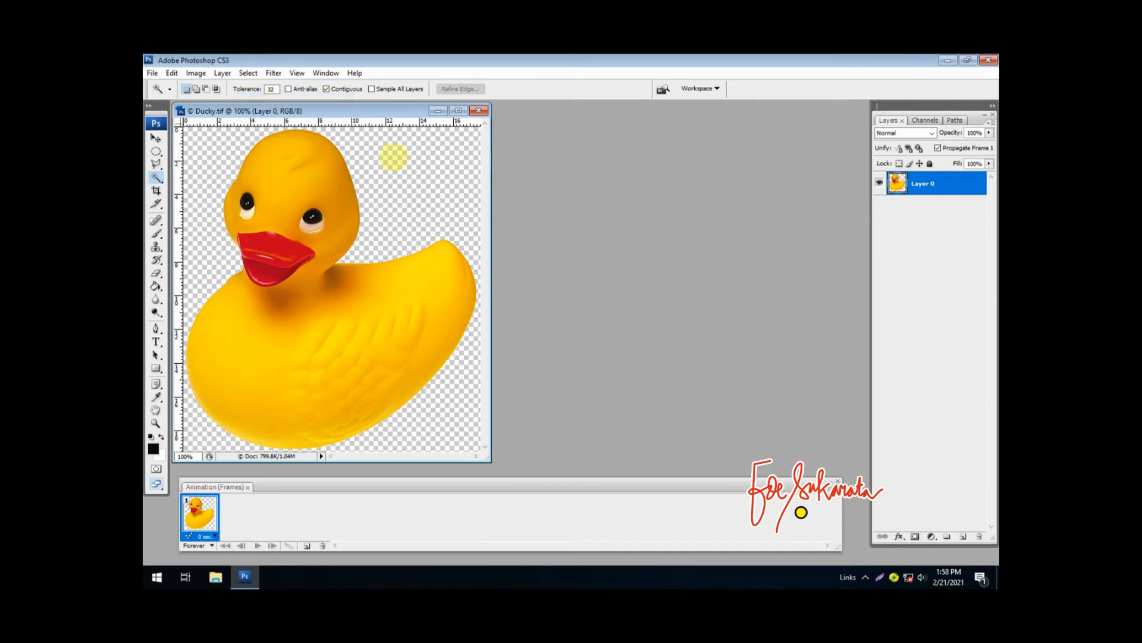
- Move the duck toward the canvas's lower right and add a new empty layer above it
left_click(156, 141)
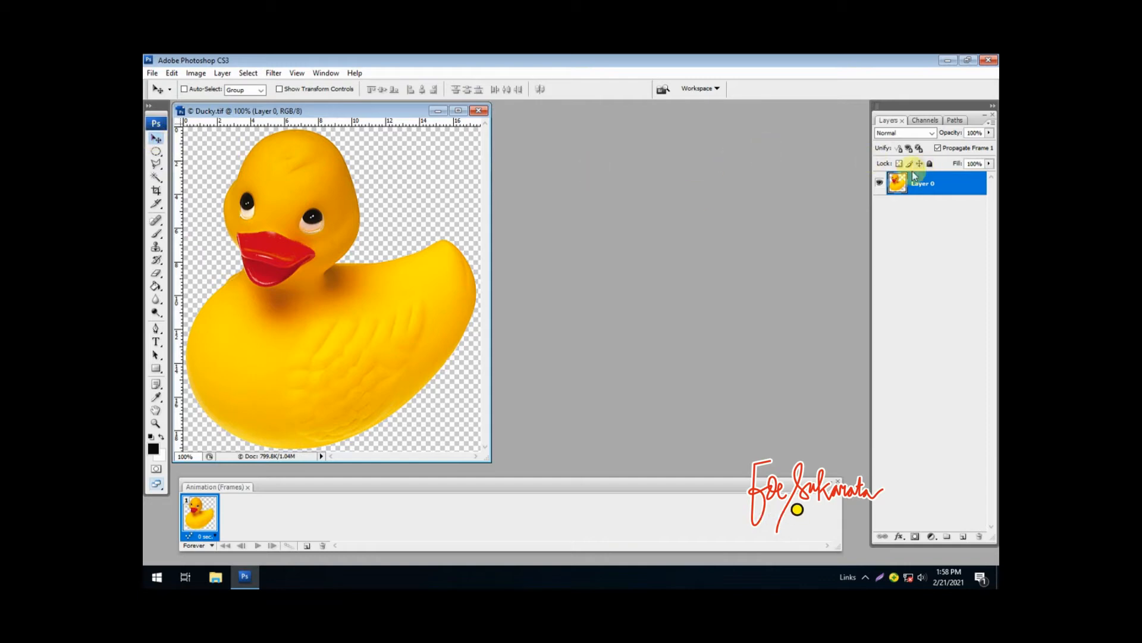
left_click_drag(330, 316, 375, 340)
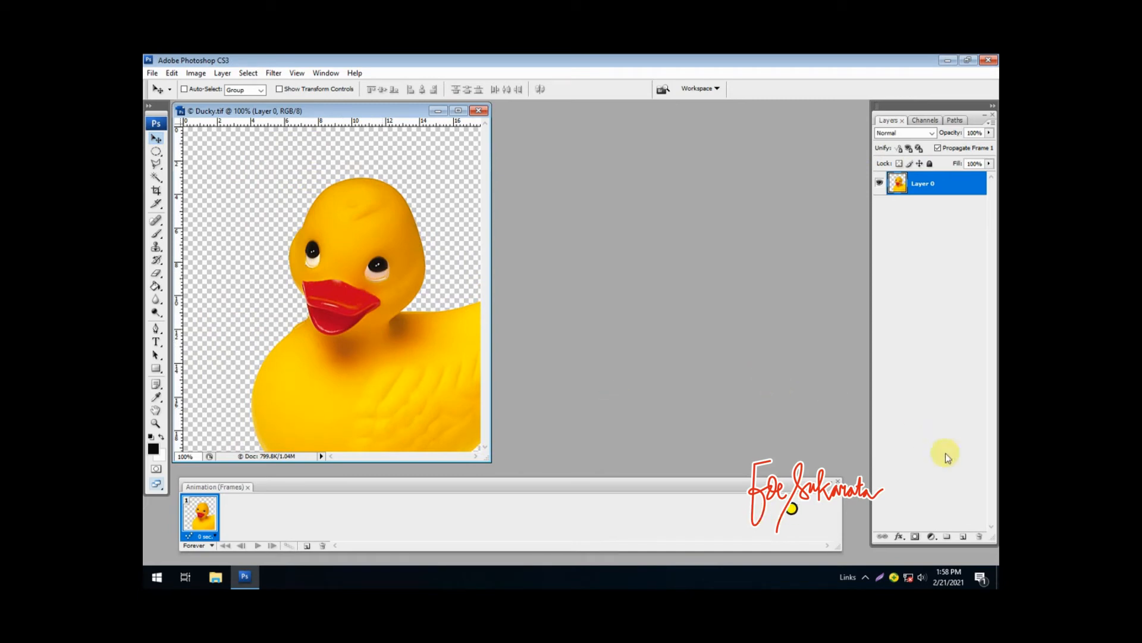
left_click(963, 539)
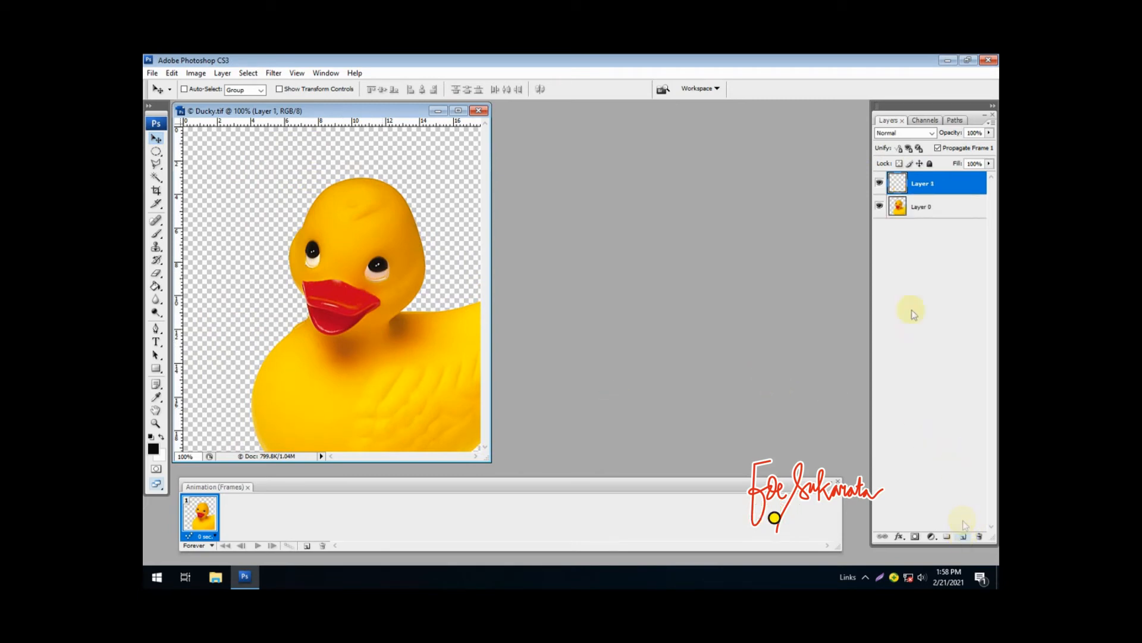
- Set the foreground colour to bright green, 34f01a
left_click(153, 447)
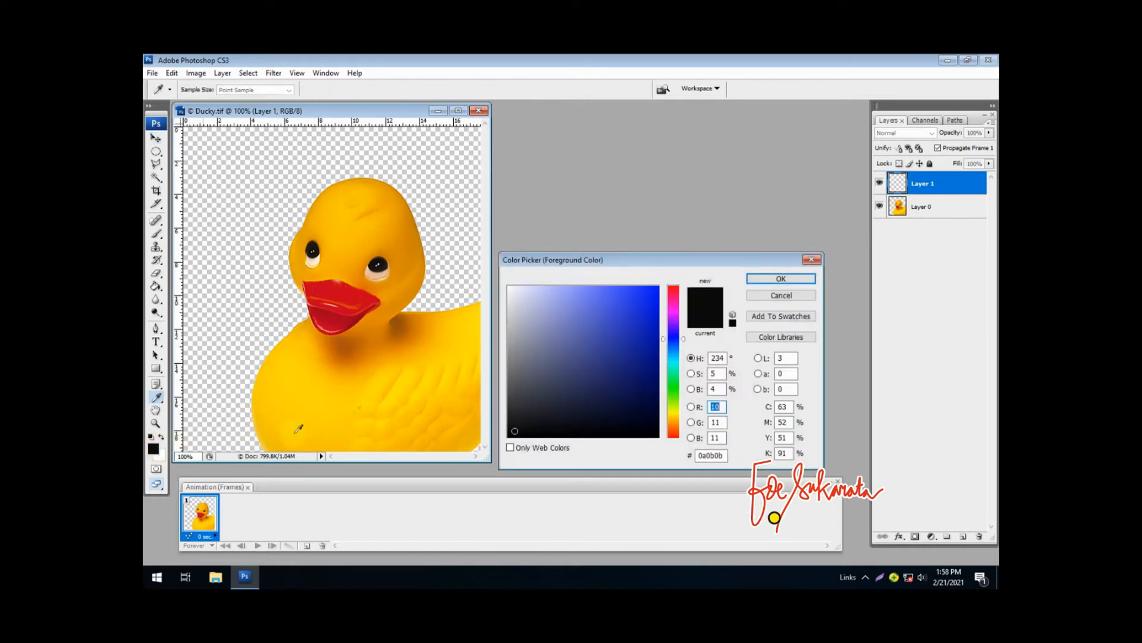
left_click(673, 390)
left_click(643, 294)
left_click(773, 277)
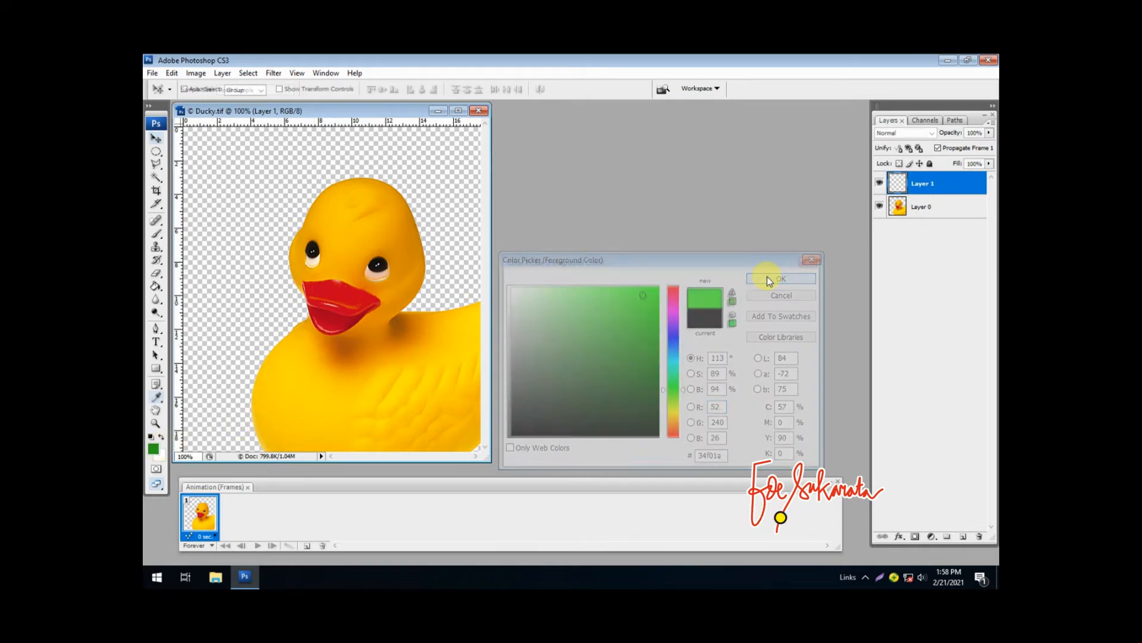
- Fill Layer 1 with the green foreground colour using the Paint Bucket and move it beneath the duck's layer
left_click(156, 286)
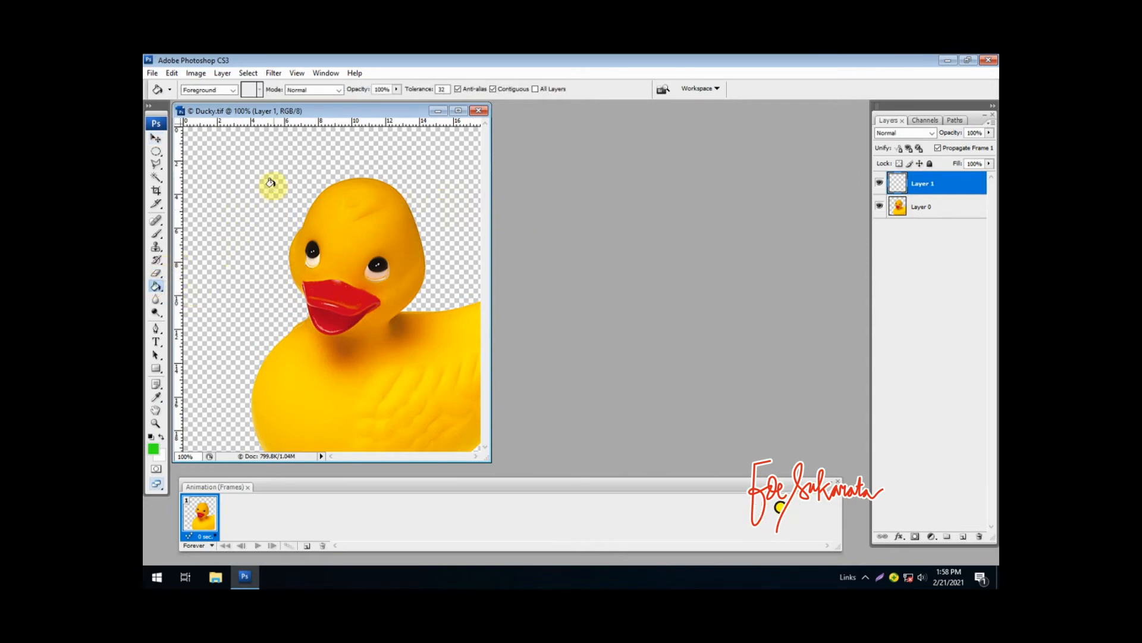
left_click(265, 249)
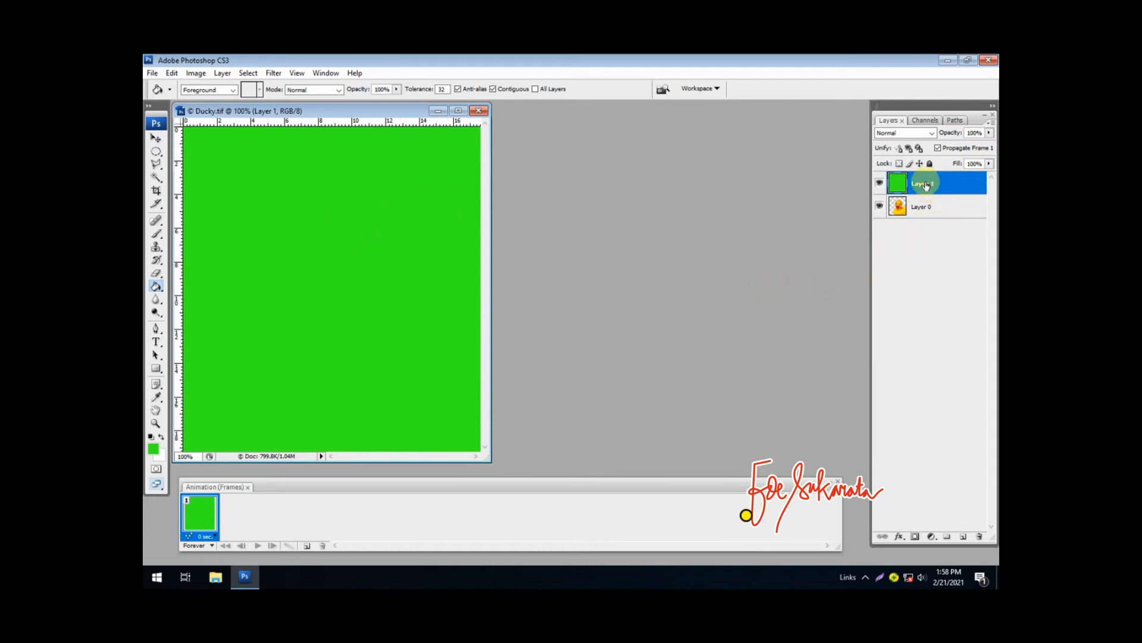
left_click_drag(926, 186, 926, 221)
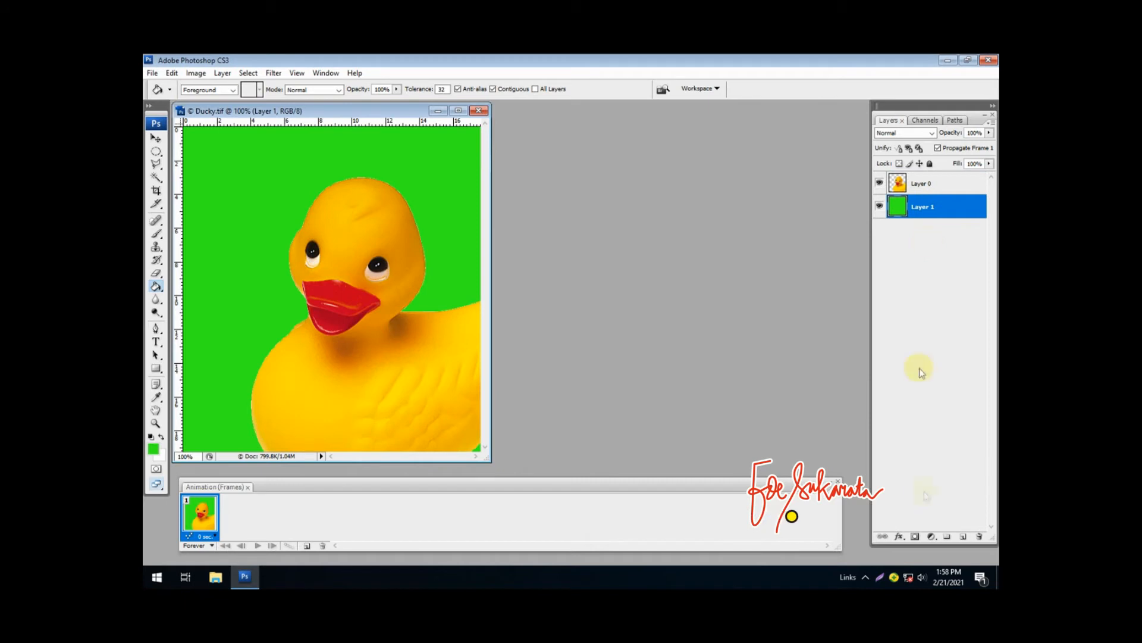
- Add a new layer above the green layer and fill it with red, f01a39, using the Paint Bucket
left_click(970, 539)
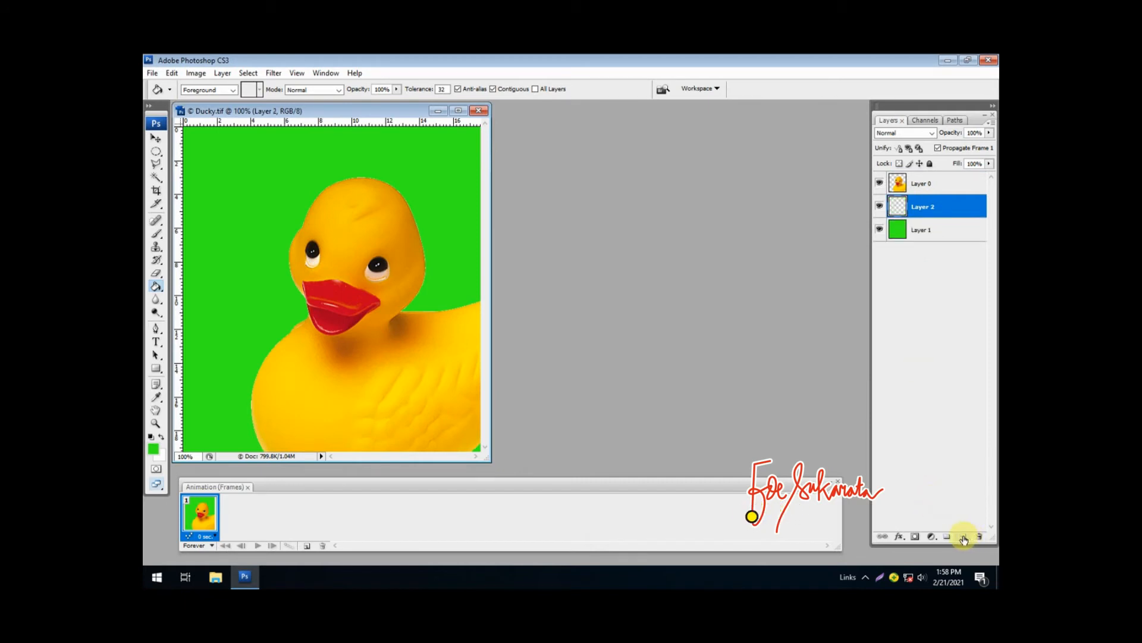
left_click(154, 448)
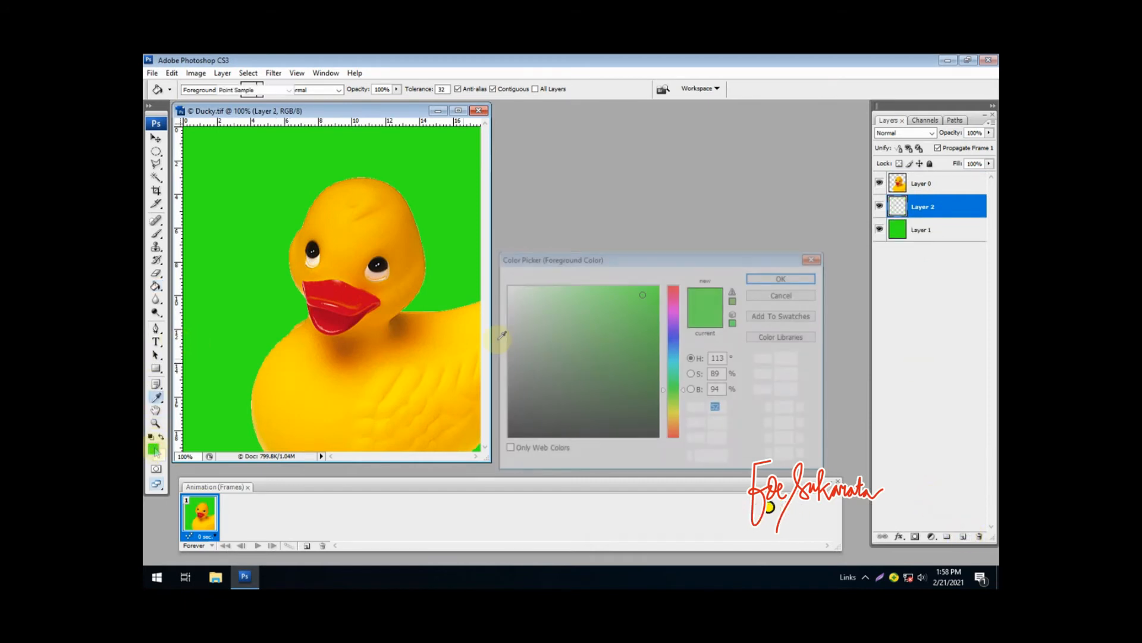
left_click(671, 293)
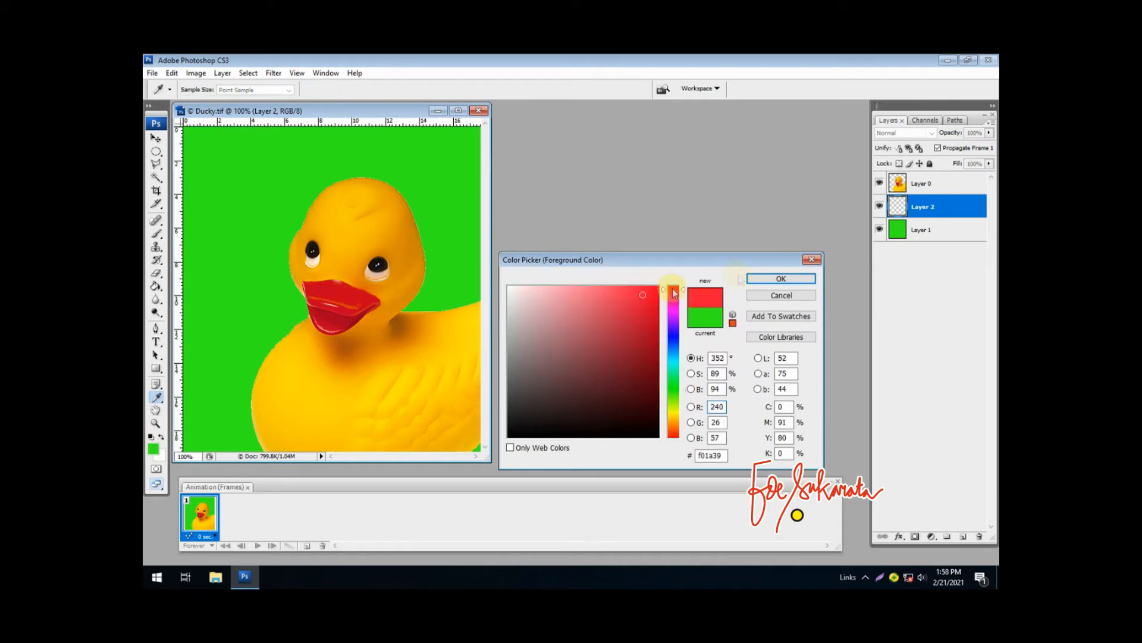
left_click(768, 279)
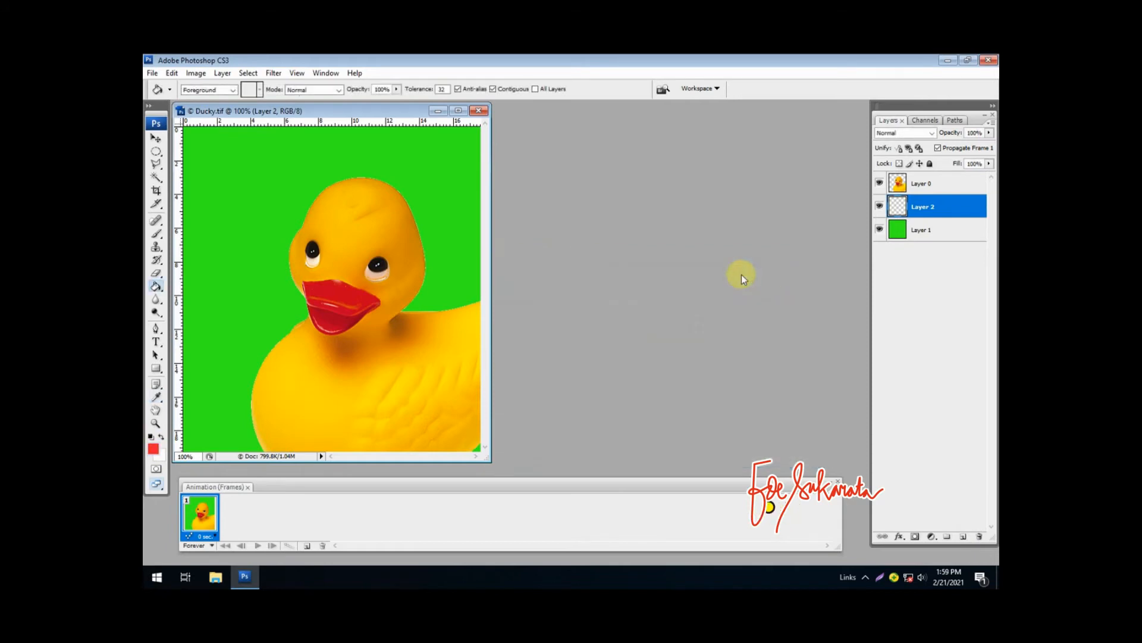
left_click(226, 223)
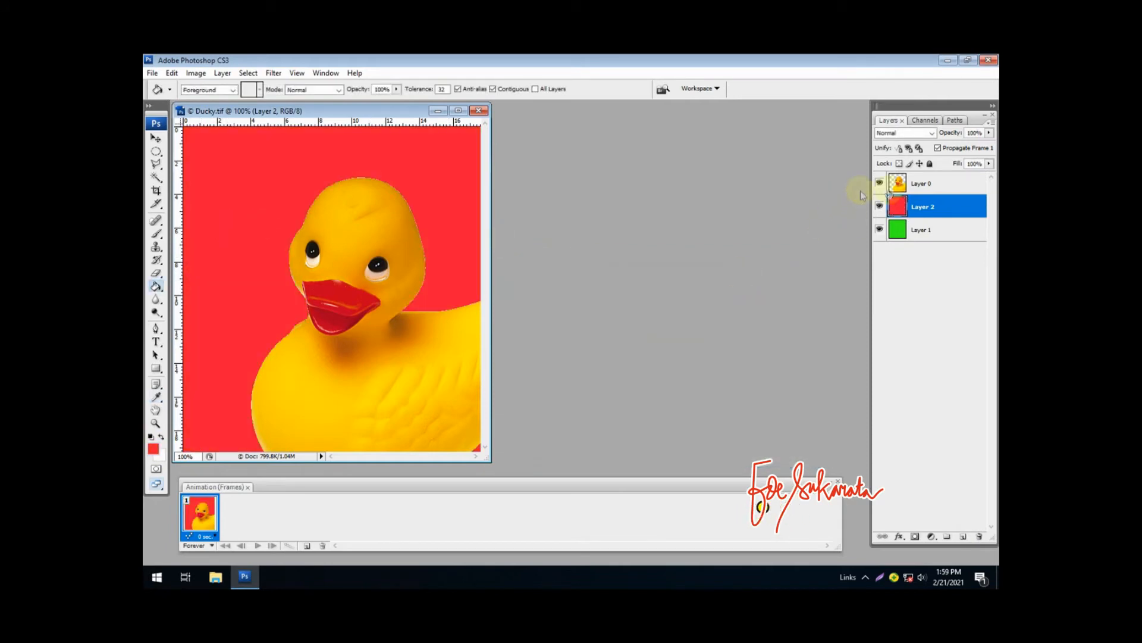
- Add a new layer above the red layer and fill it with blue, 1a29f0, using the Paint Bucket
left_click(963, 537)
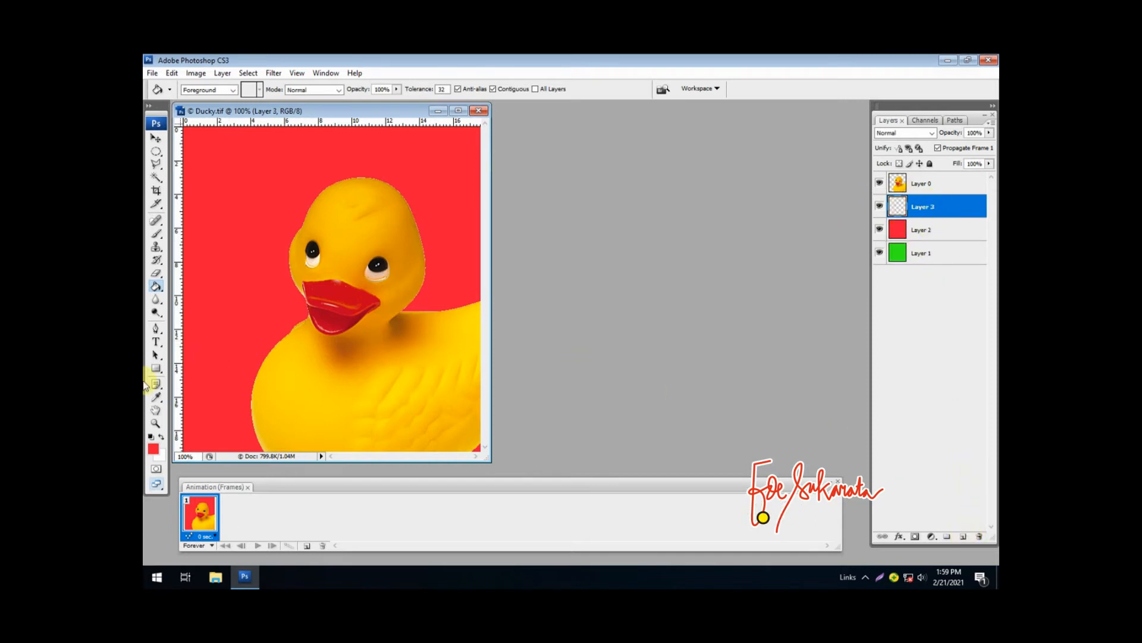
left_click(153, 449)
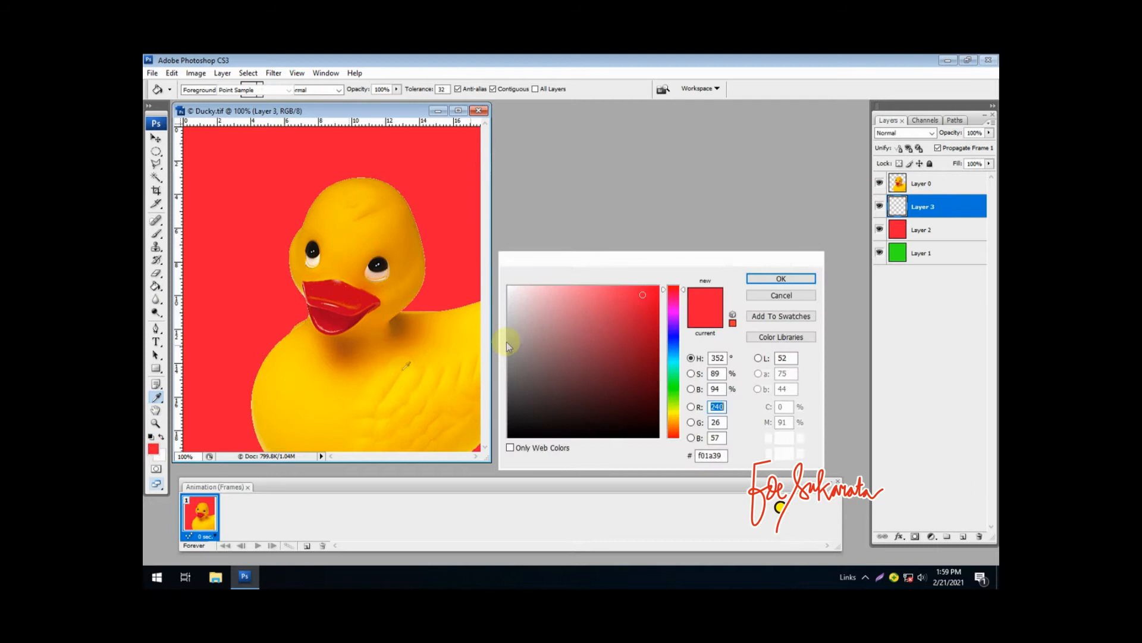
left_click(675, 342)
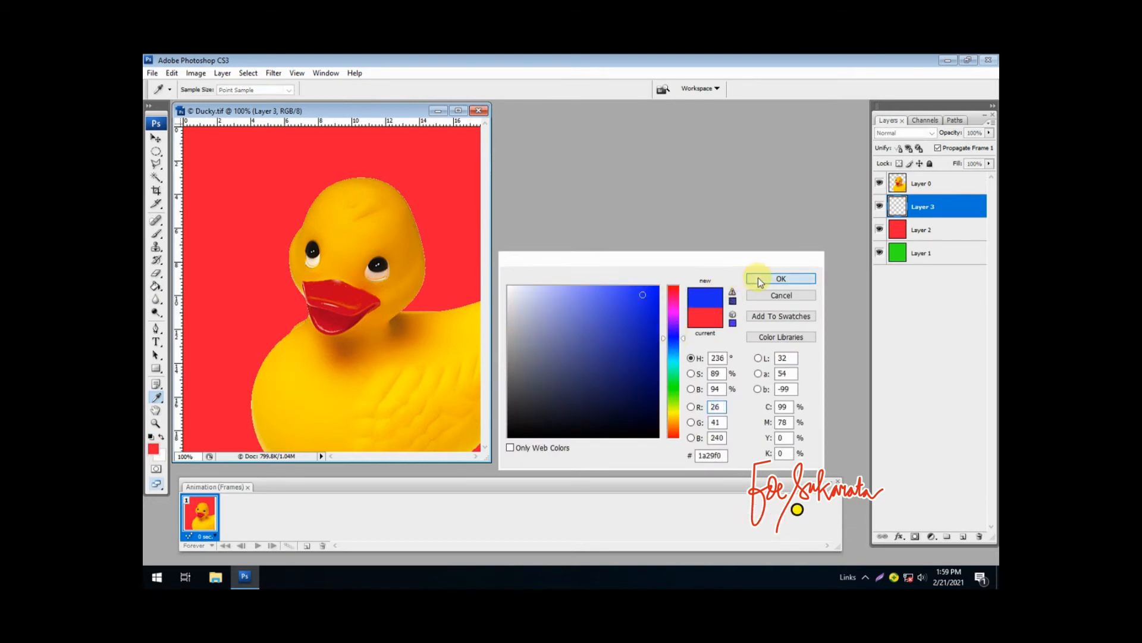
left_click(761, 278)
key("g")
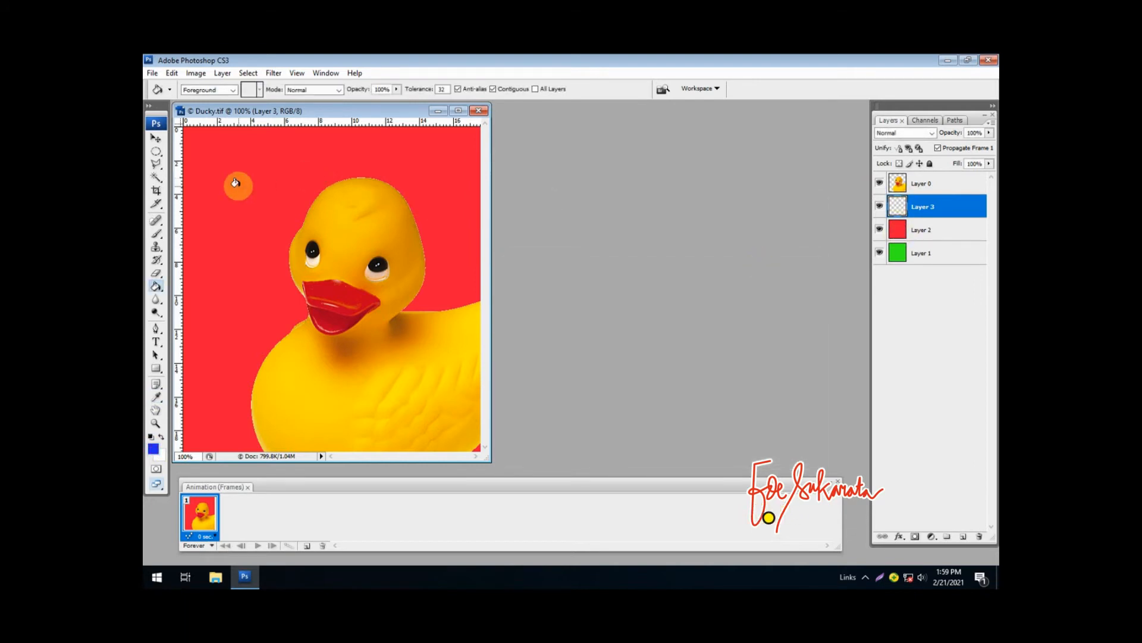
left_click(253, 236)
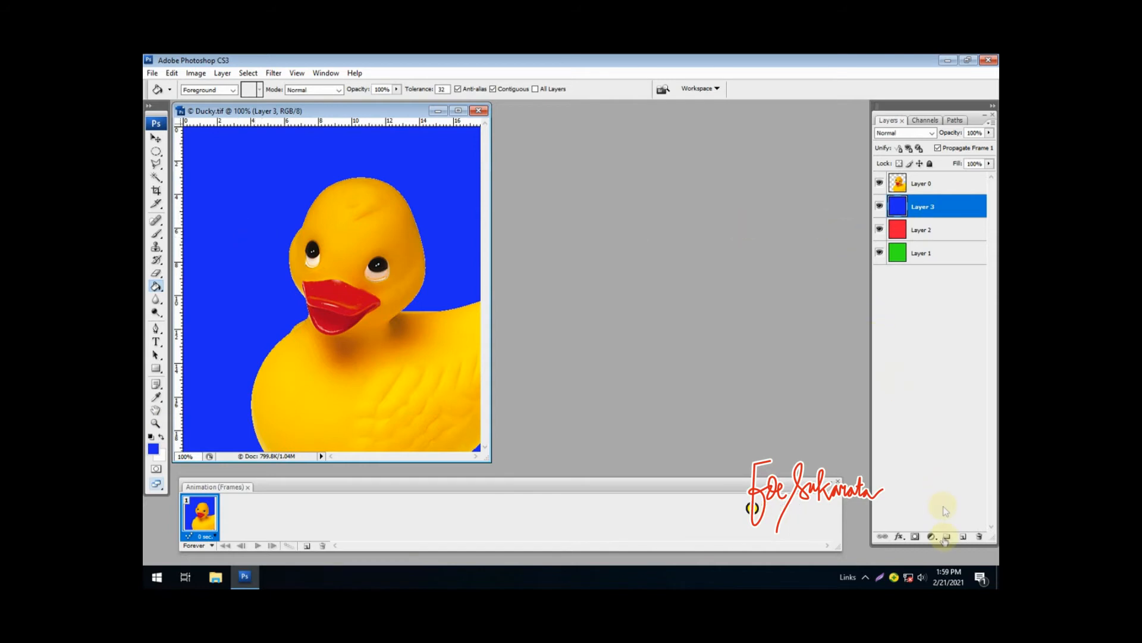
- Add a new layer above the blue layer and fill it with yellow-green using the Paint Bucket
left_click(964, 537)
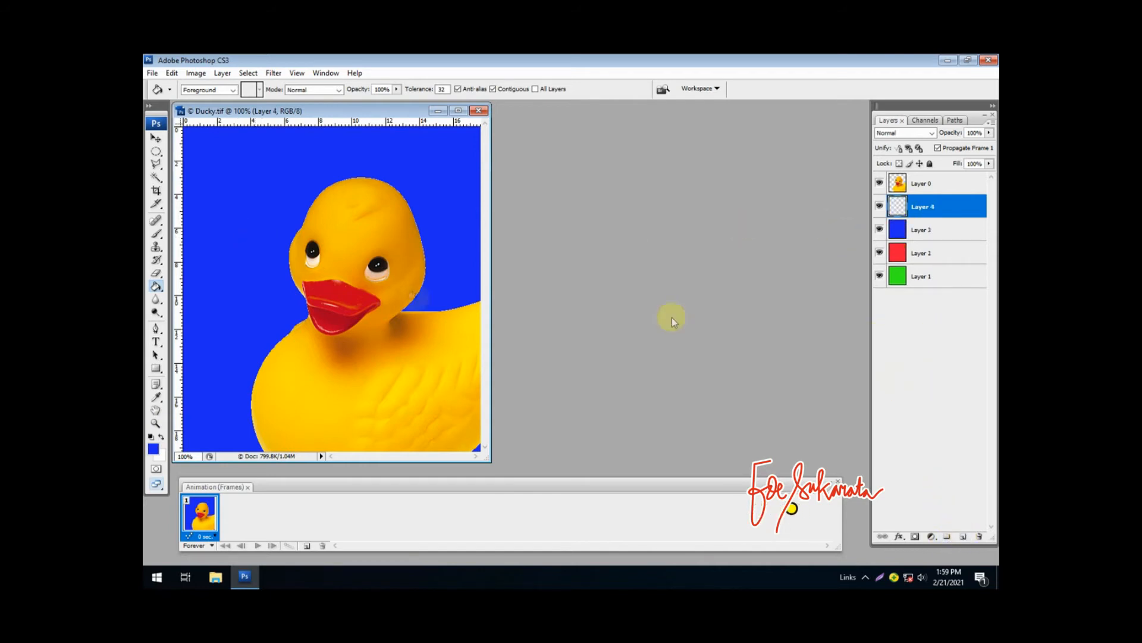
left_click(154, 449)
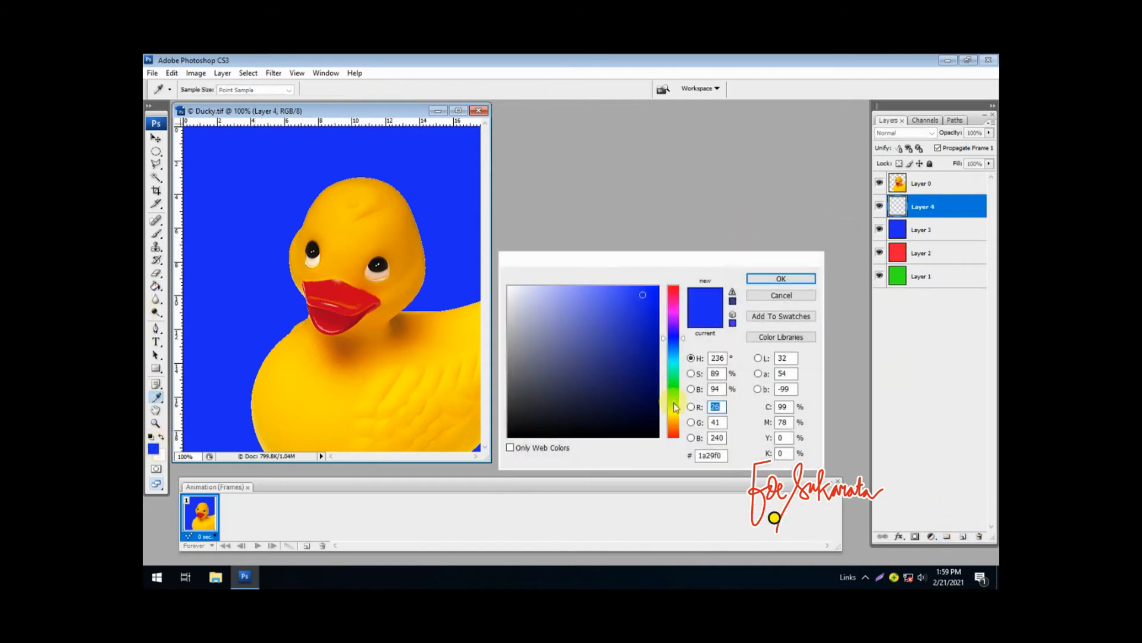
left_click(672, 408)
left_click(761, 279)
key("g")
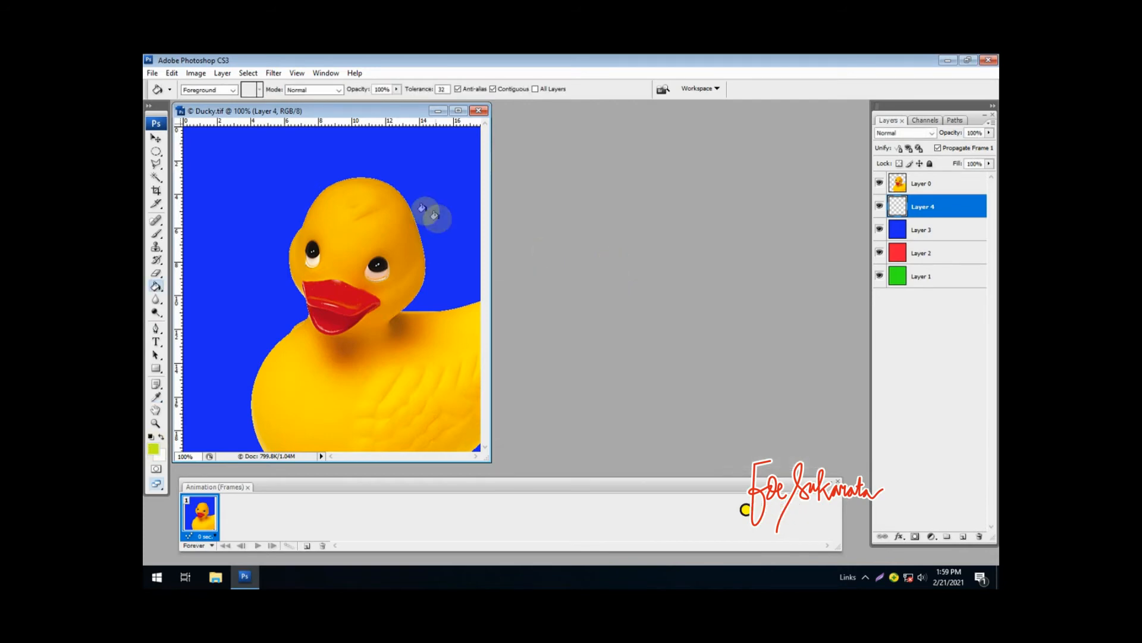
left_click(416, 177)
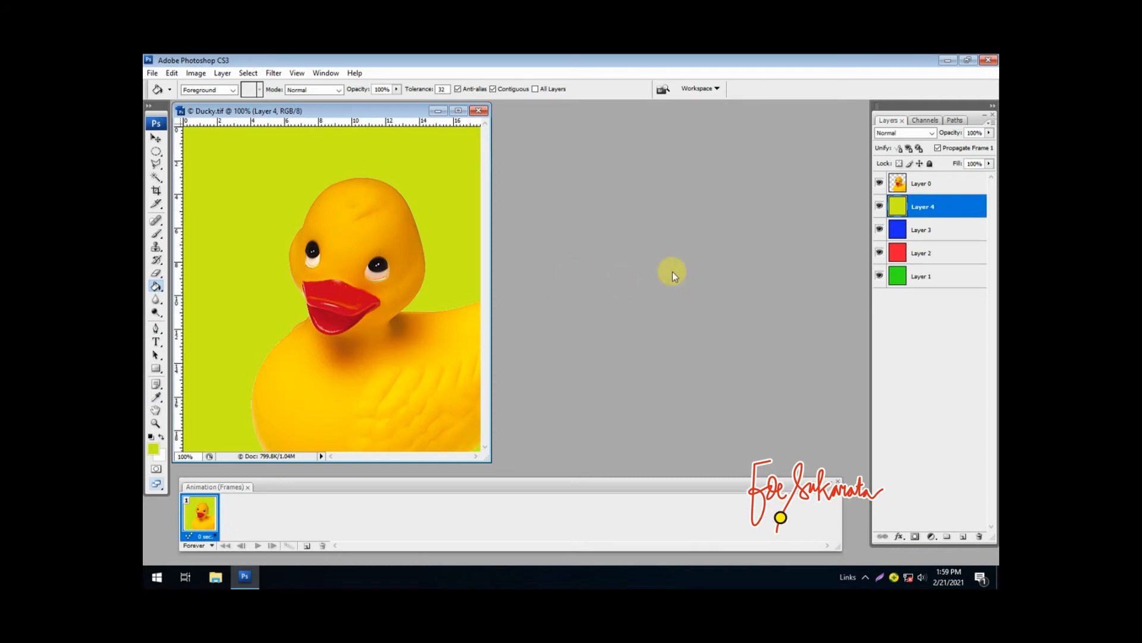
- Move the red Layer 2 directly beneath the duck's layer, and place the green Layer 1 between them
left_click(156, 141)
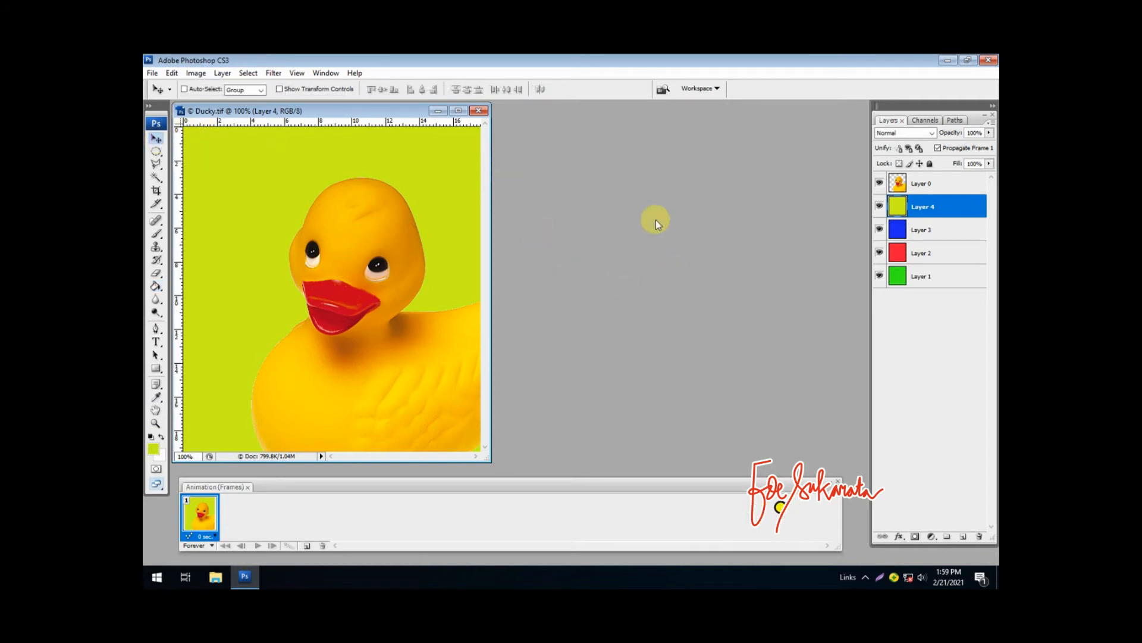
left_click(927, 253)
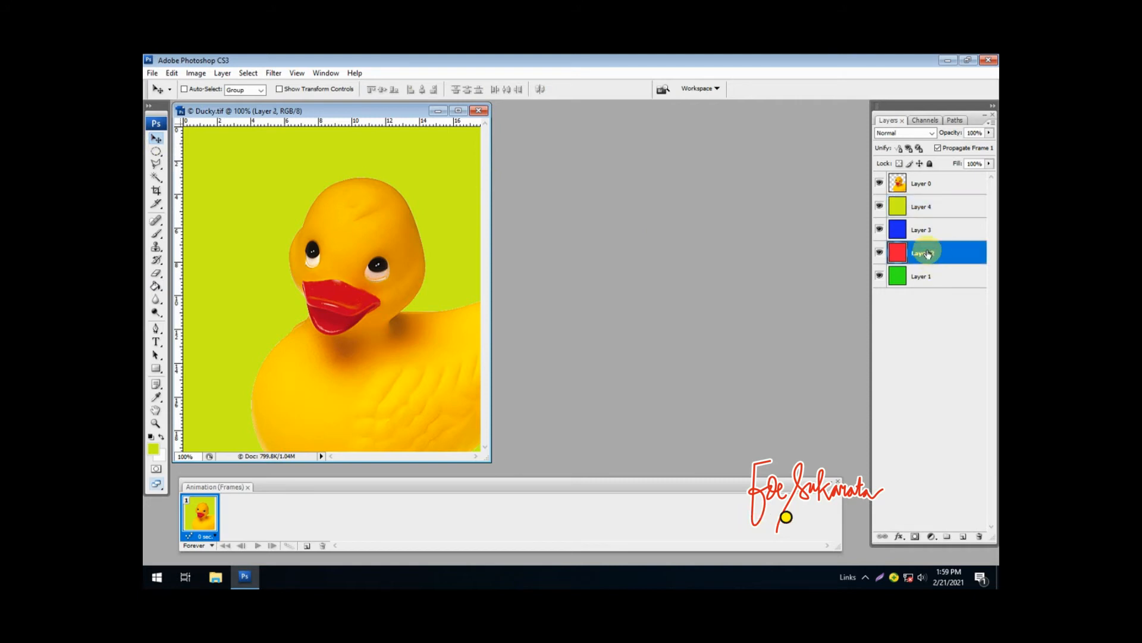
left_click_drag(927, 253, 924, 199)
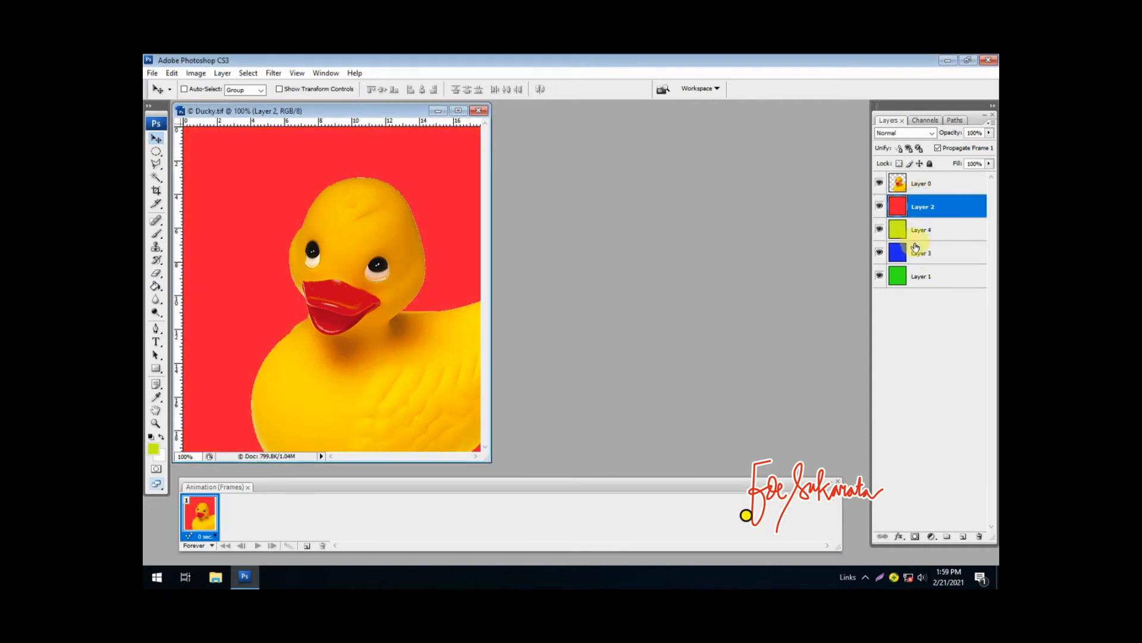
left_click(929, 285)
left_click_drag(926, 280, 907, 203)
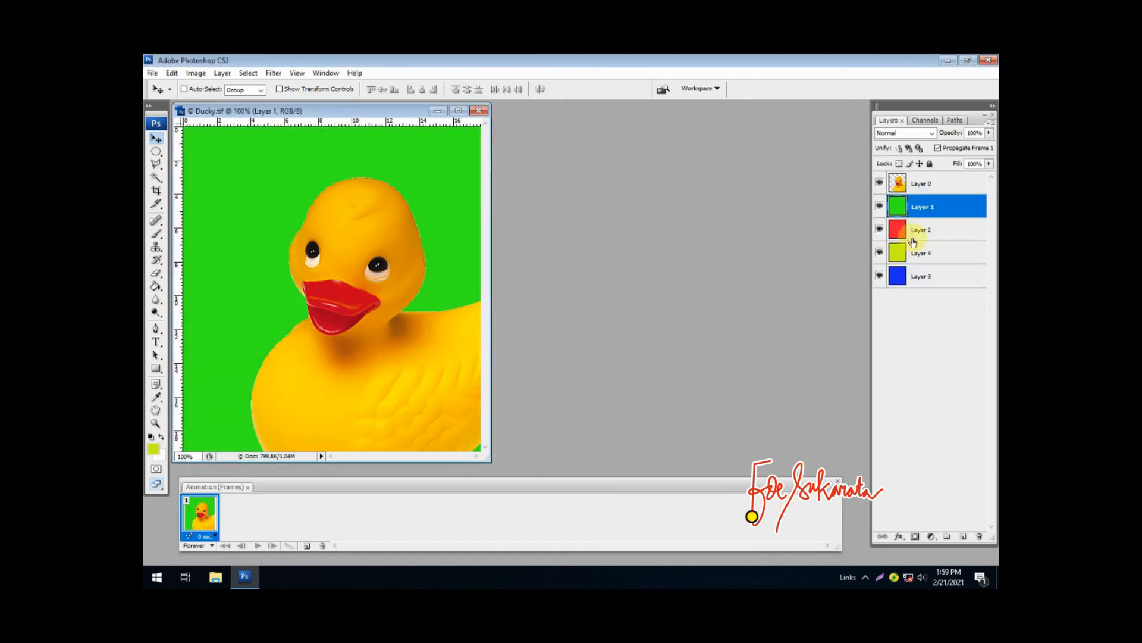
- Hide all four coloured layers, preview the yellow-green and red ones in turn, and leave only the red Layer 2 visible behind the duck
left_click_drag(880, 278, 880, 206)
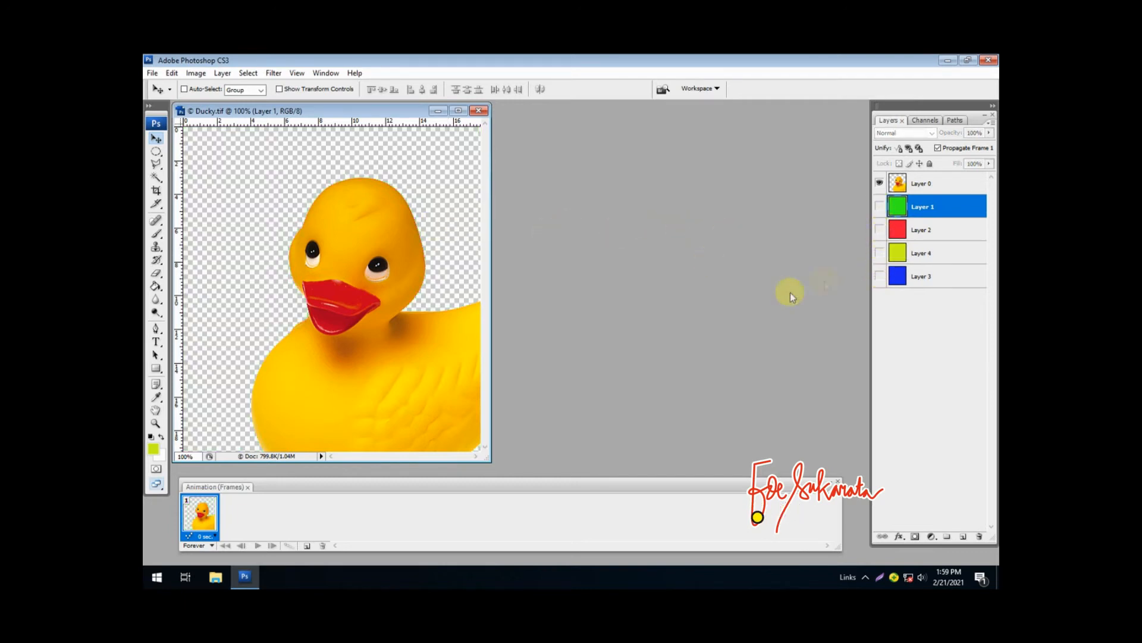
left_click(879, 253)
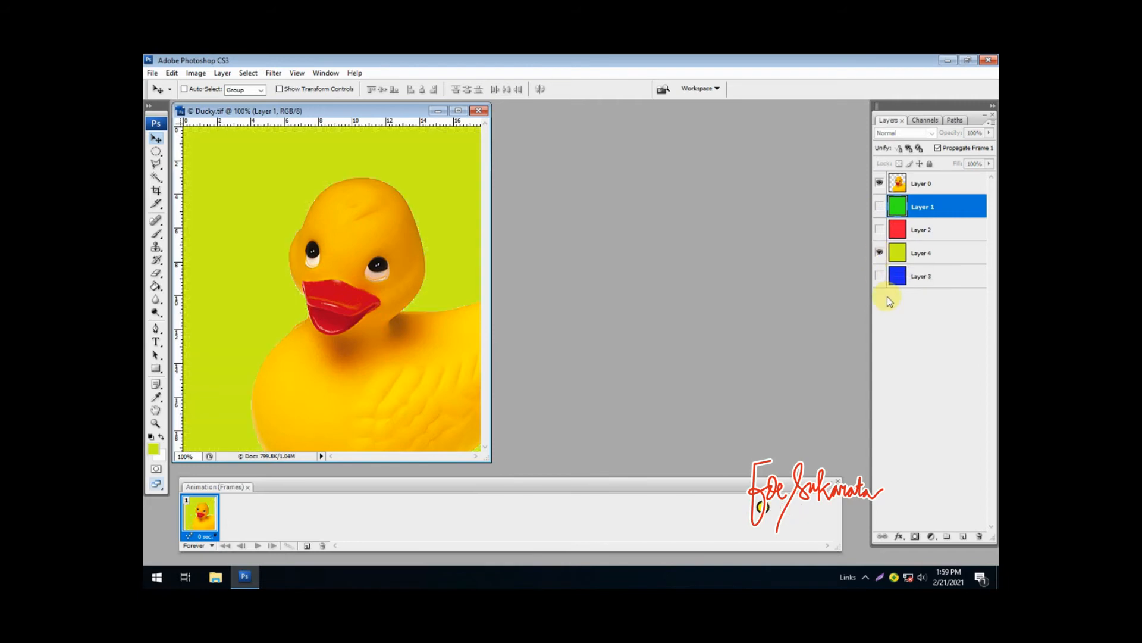
left_click(880, 253)
left_click(880, 231)
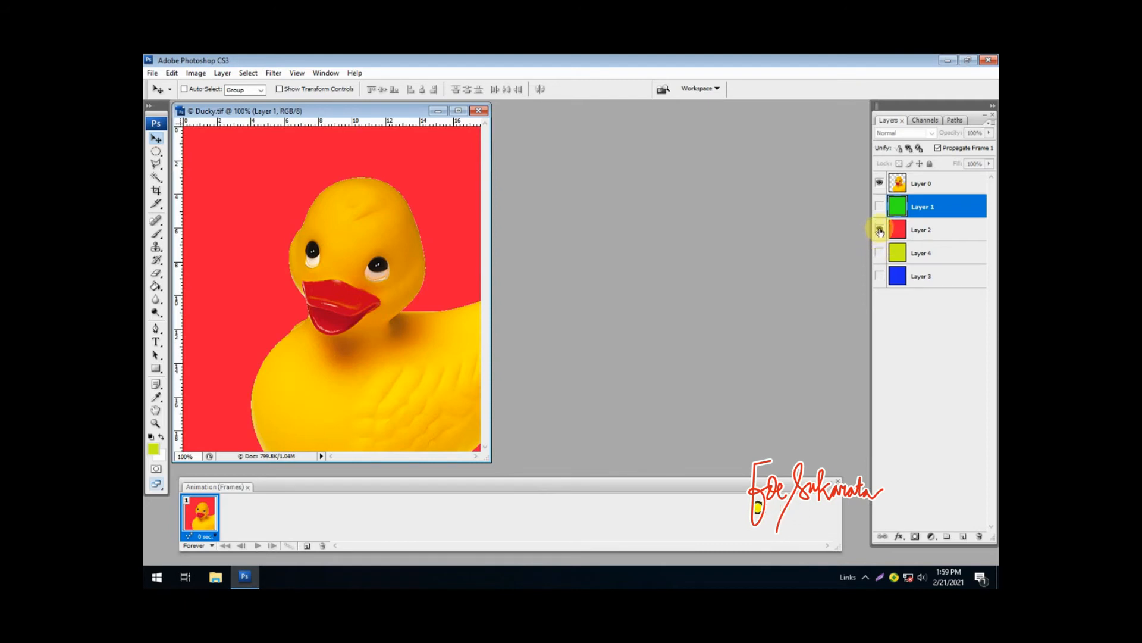
left_click(880, 232)
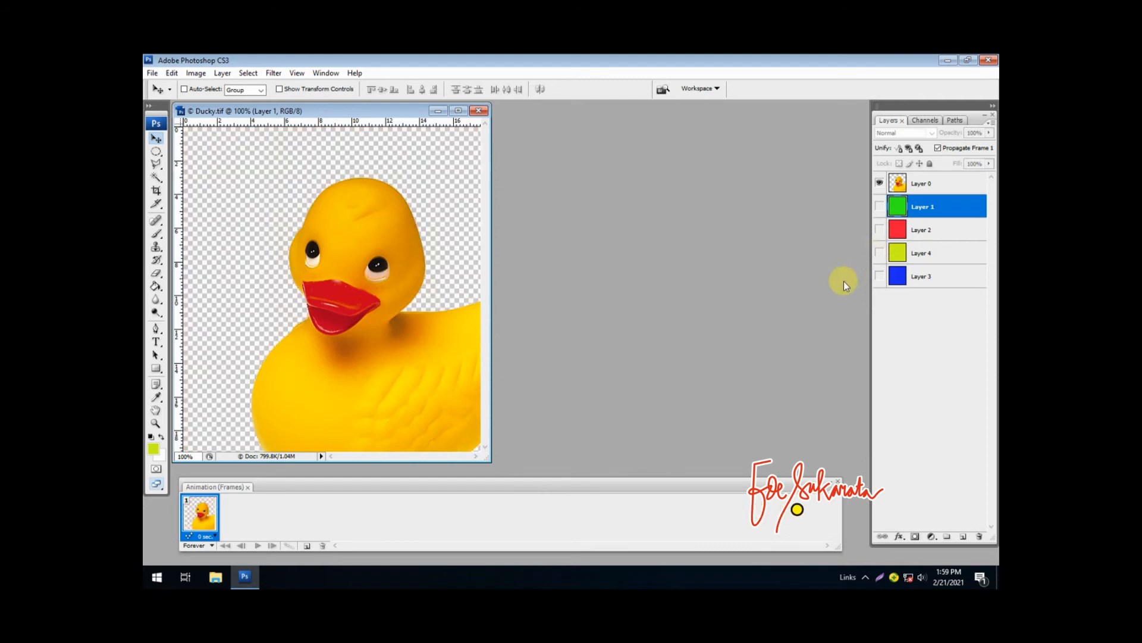
left_click(880, 231)
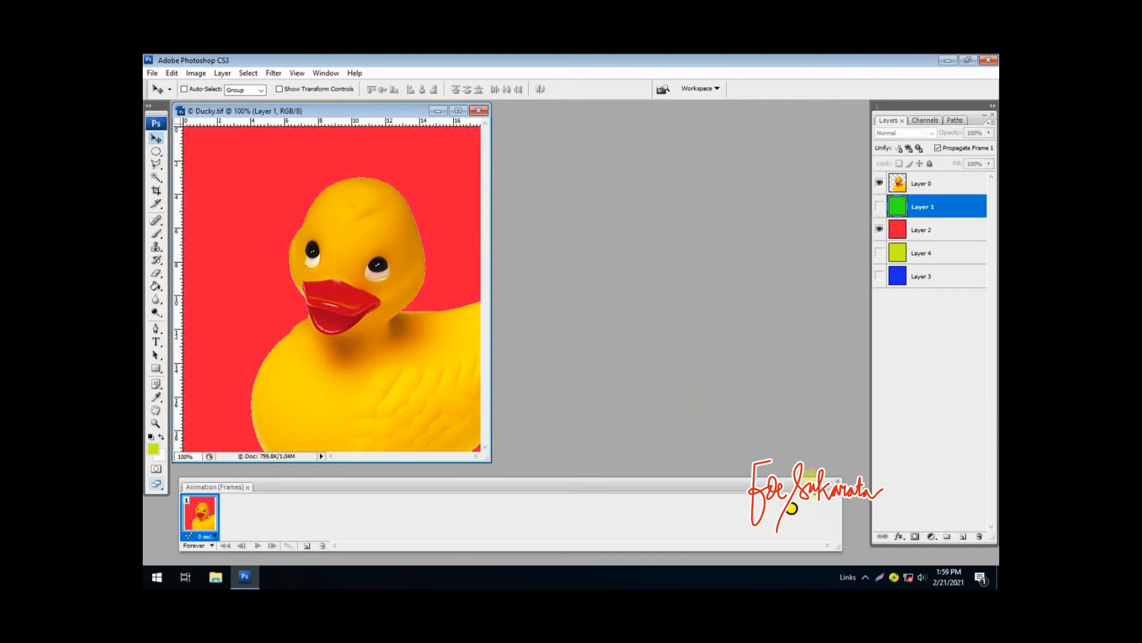
left_click(866, 577)
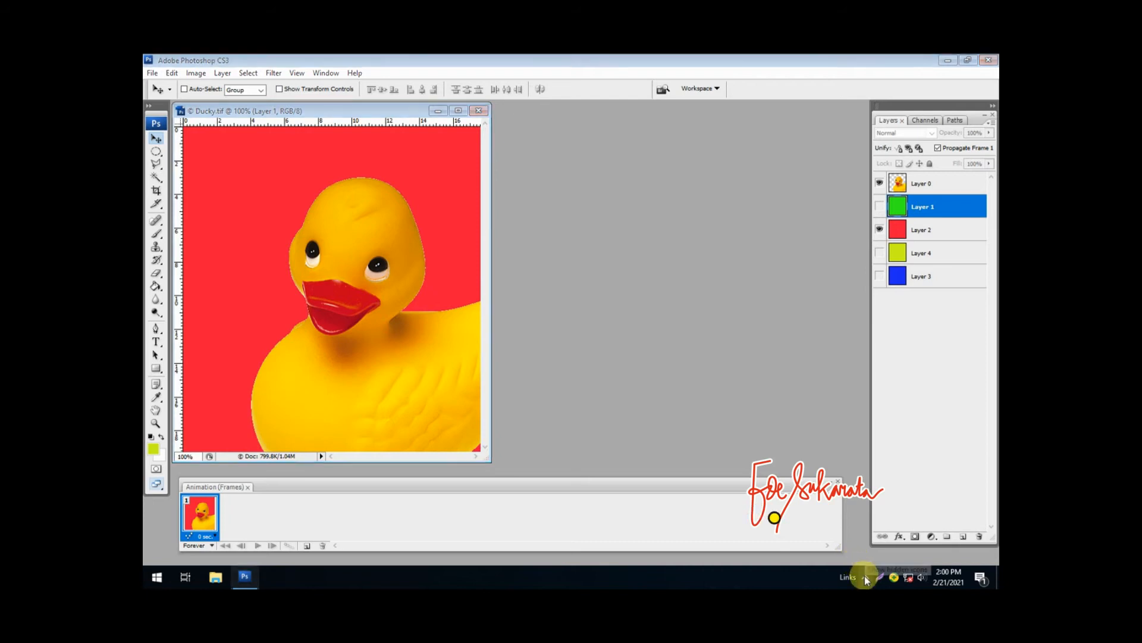